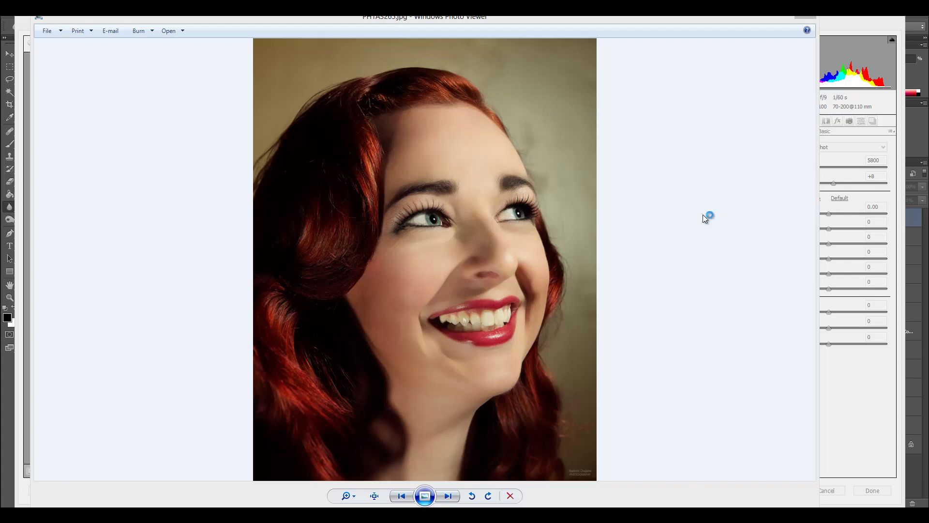
Nudge the Photo Viewer window aside and zoom in to inspect the photo.
{"action": "left_click_drag", "start_coordinate": [647, 21], "coordinate": [640, 20]}
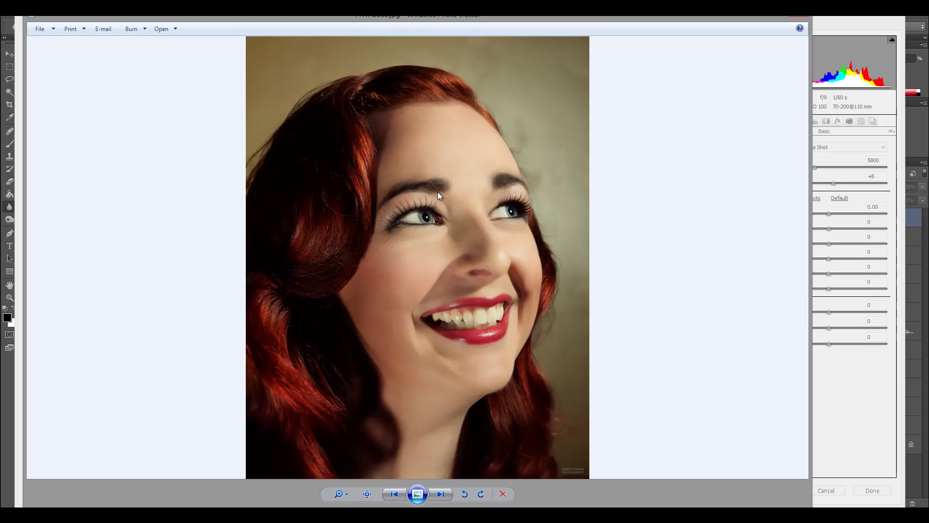
{"action": "scroll", "coordinate": [417, 218], "scroll_direction": "up", "scroll_amount": 3}
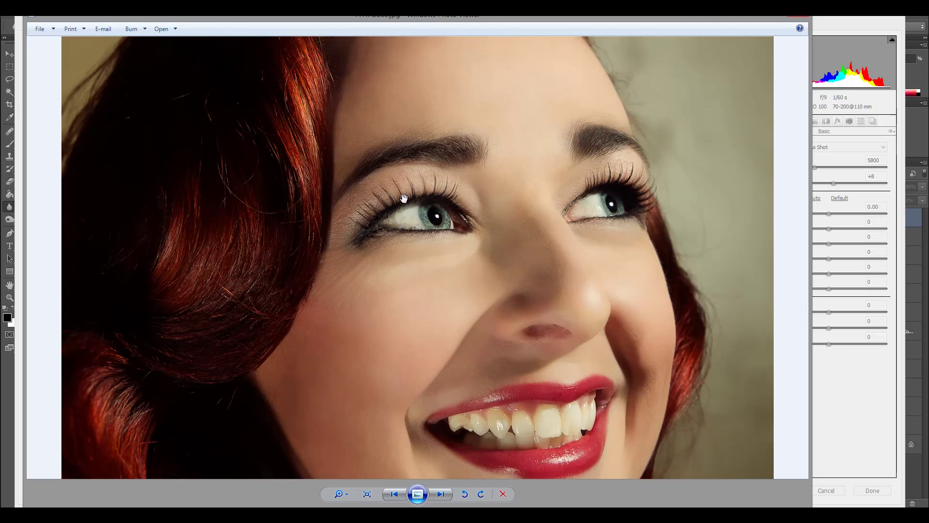
{"action": "scroll", "coordinate": [445, 225], "scroll_direction": "up", "scroll_amount": 1}
{"action": "scroll", "coordinate": [446, 225], "scroll_direction": "down", "scroll_amount": 1}
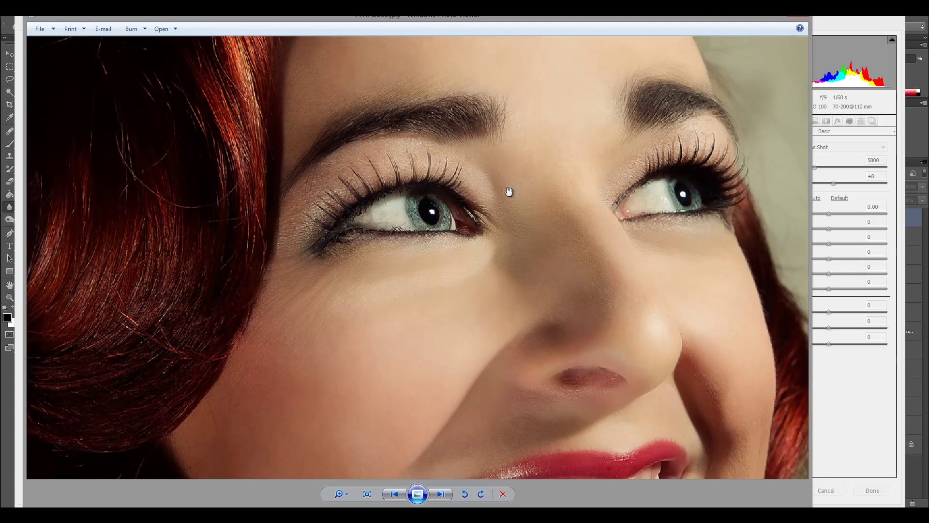
{"action": "scroll", "coordinate": [514, 209], "scroll_direction": "down", "scroll_amount": 3}
{"action": "scroll", "coordinate": [514, 208], "scroll_direction": "down", "scroll_amount": 2}
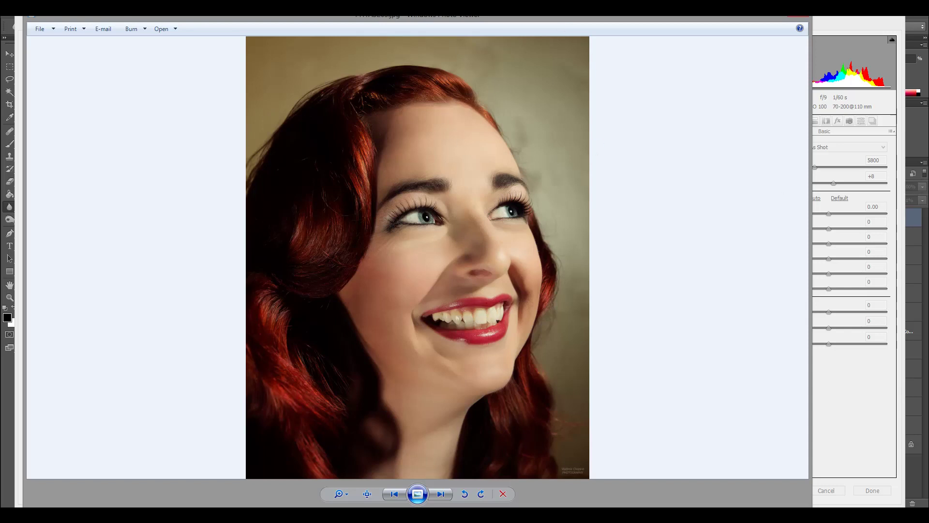
Compare against the man's portrait, then close the Photo Viewer to reveal Camera Raw.
{"action": "left_click_drag", "start_coordinate": [928, 20], "coordinate": [590, 16]}
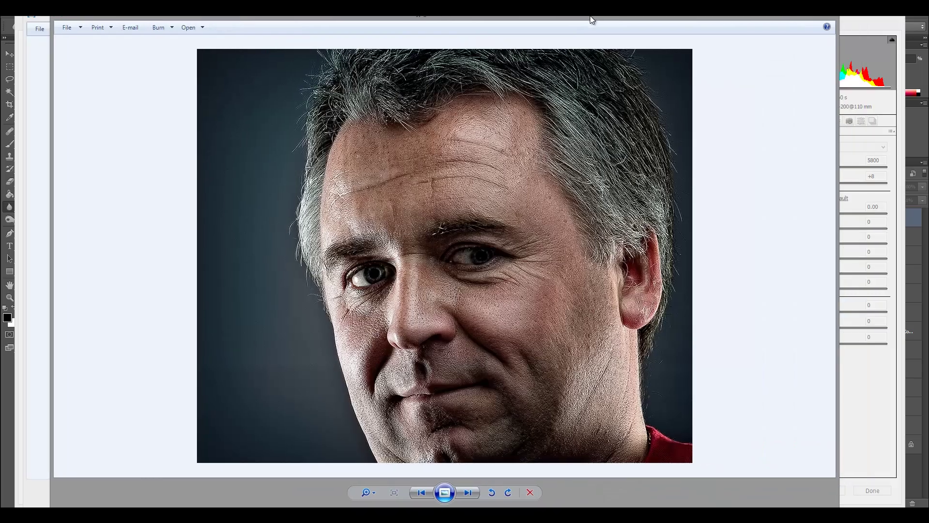
{"action": "scroll", "coordinate": [457, 197], "scroll_direction": "up", "scroll_amount": 3}
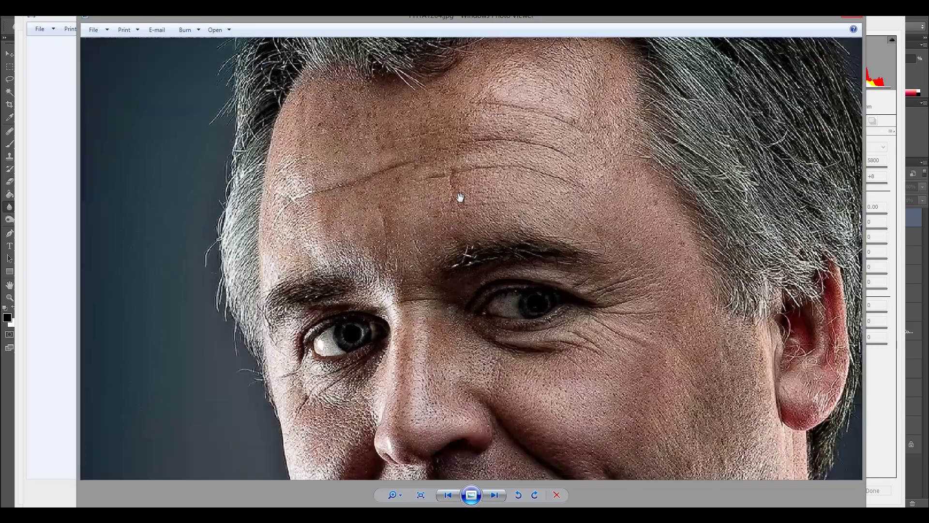
{"action": "scroll", "coordinate": [456, 197], "scroll_direction": "down", "scroll_amount": 2}
{"action": "scroll", "coordinate": [498, 396], "scroll_direction": "down", "scroll_amount": 3}
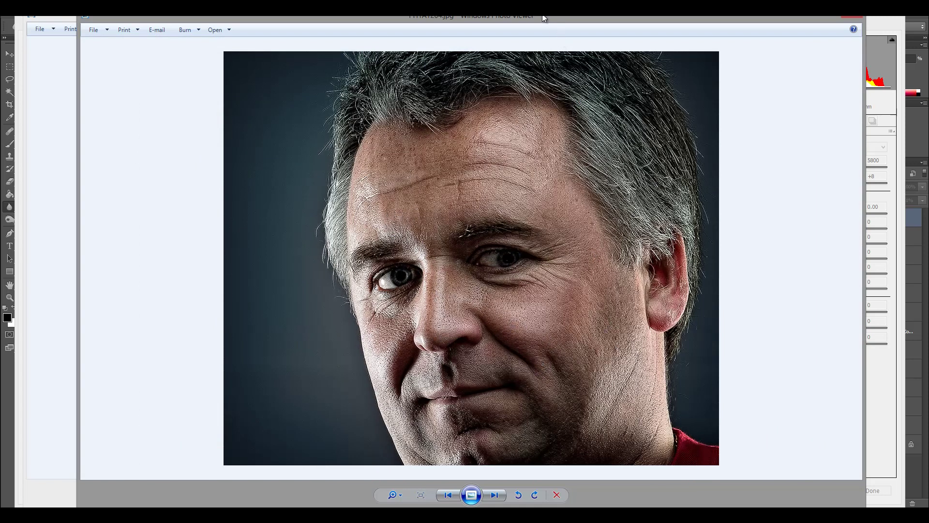
{"action": "left_click_drag", "start_coordinate": [545, 17], "coordinate": [928, 94]}
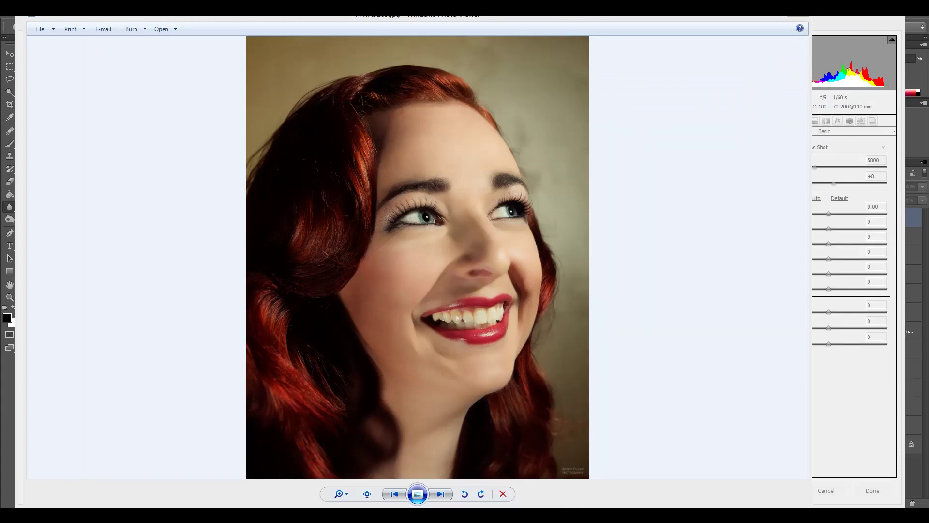
{"action": "left_click", "coordinate": [508, 198]}
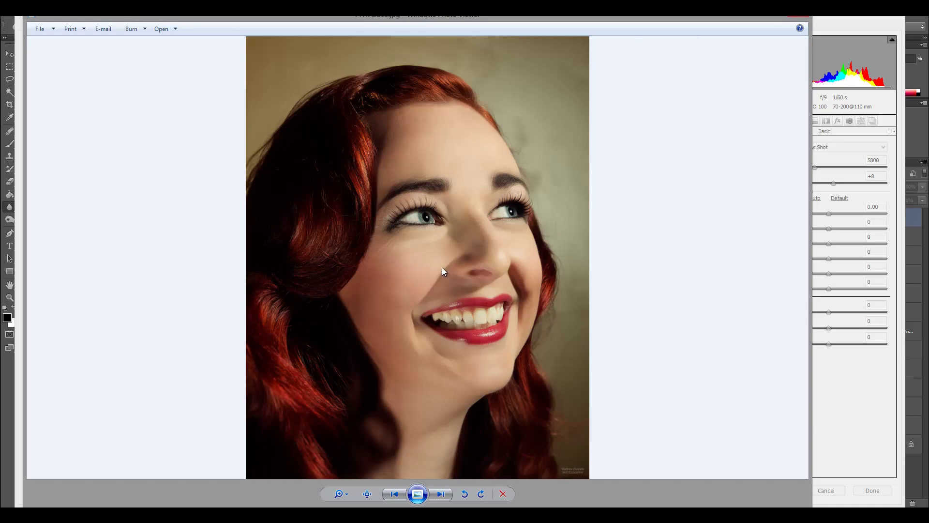
{"action": "left_click", "coordinate": [799, 16]}
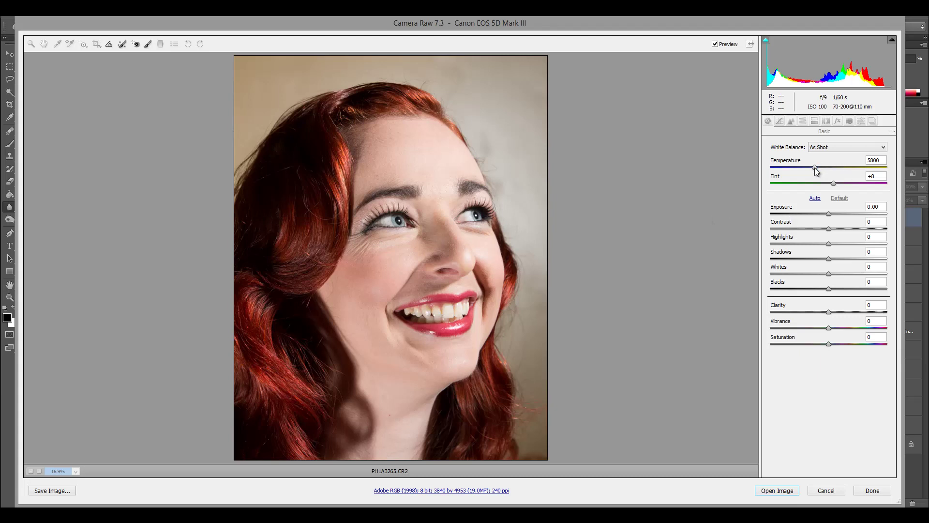
Warm the white balance from 5800 to a Custom 6100 temperature.
{"action": "left_click_drag", "start_coordinate": [815, 168], "coordinate": [830, 184]}
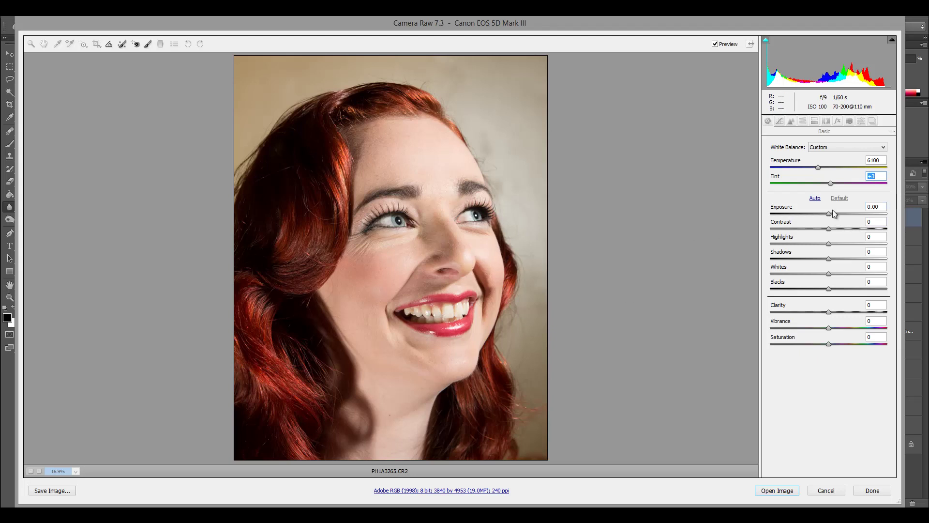
Set Exposure to -0.40 and Highlights to +8 in the Basic panel.
{"action": "left_click_drag", "start_coordinate": [830, 216], "coordinate": [825, 216]}
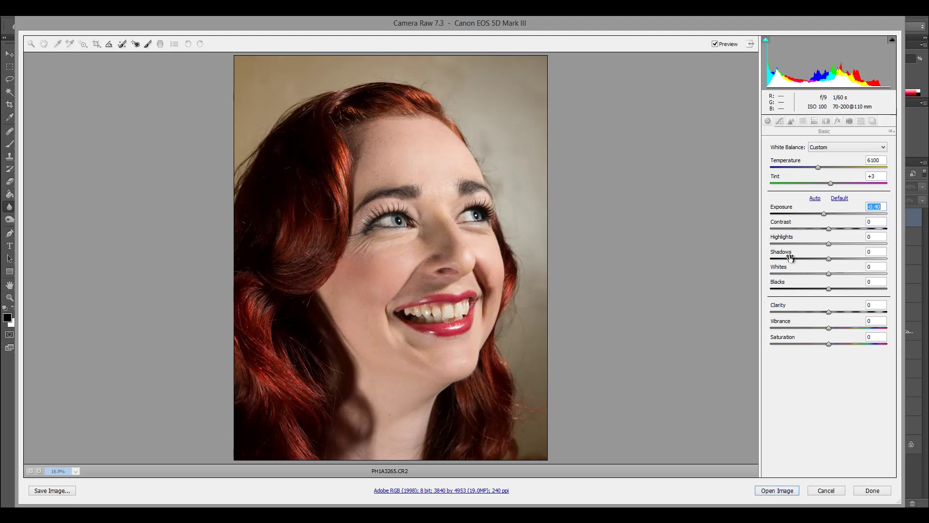
{"action": "left_click_drag", "start_coordinate": [824, 214], "coordinate": [847, 217]}
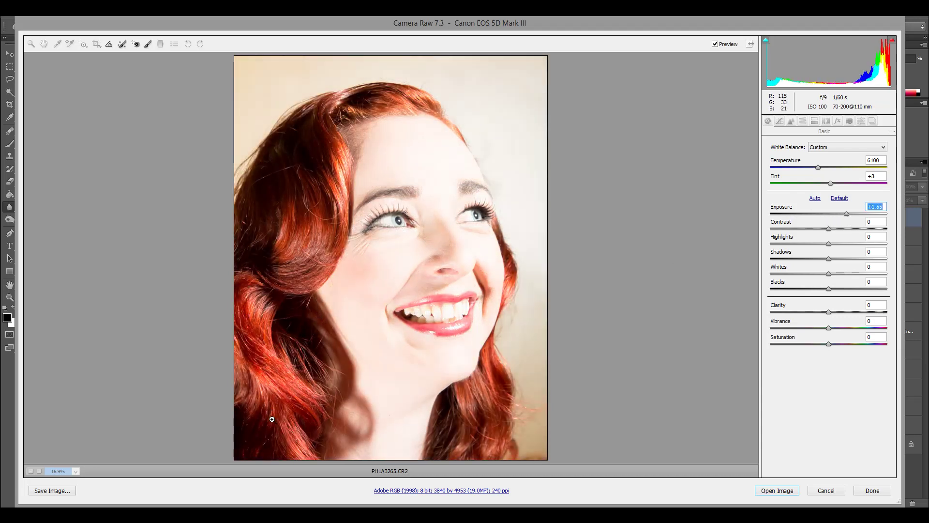
{"action": "left_click_drag", "start_coordinate": [850, 213], "coordinate": [826, 215]}
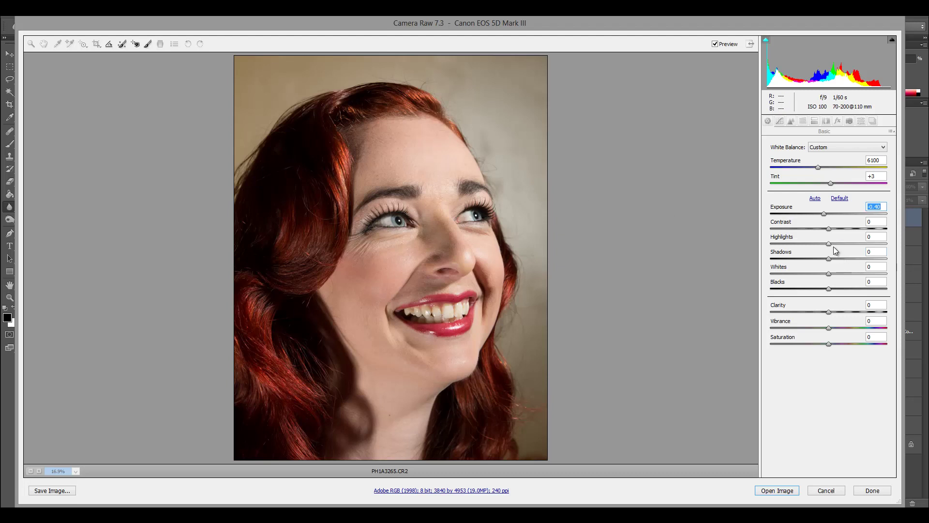
{"action": "left_click_drag", "start_coordinate": [831, 247], "coordinate": [836, 248]}
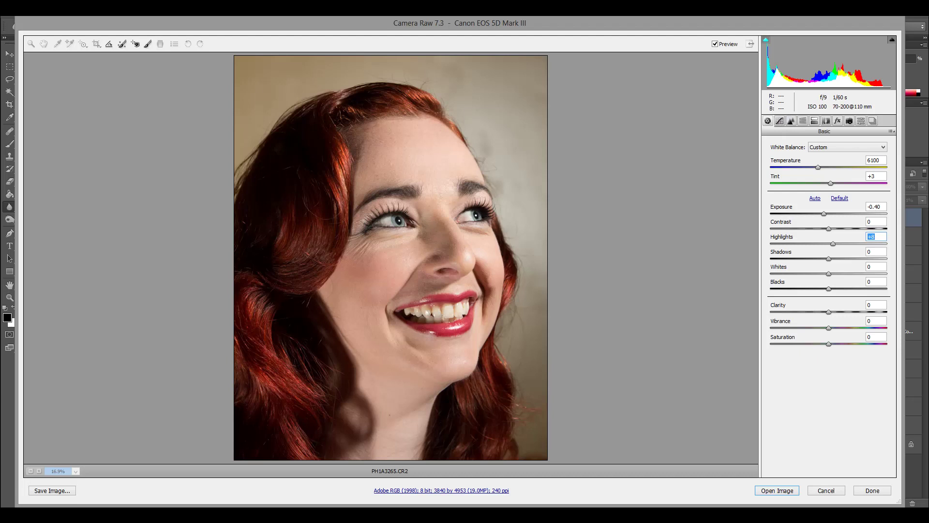
{"action": "left_click", "coordinate": [782, 121]}
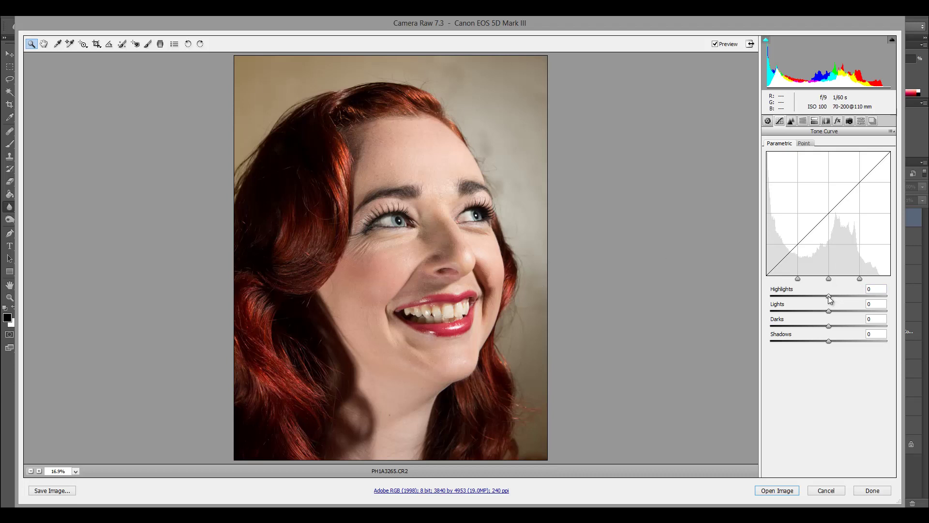
Set the parametric curve to Highlights -10, Lights +2, Darks 0, Shadows -7.
{"action": "left_click_drag", "start_coordinate": [828, 295], "coordinate": [823, 295]}
{"action": "left_click_drag", "start_coordinate": [829, 341], "coordinate": [832, 311]}
{"action": "left_click", "coordinate": [832, 325]}
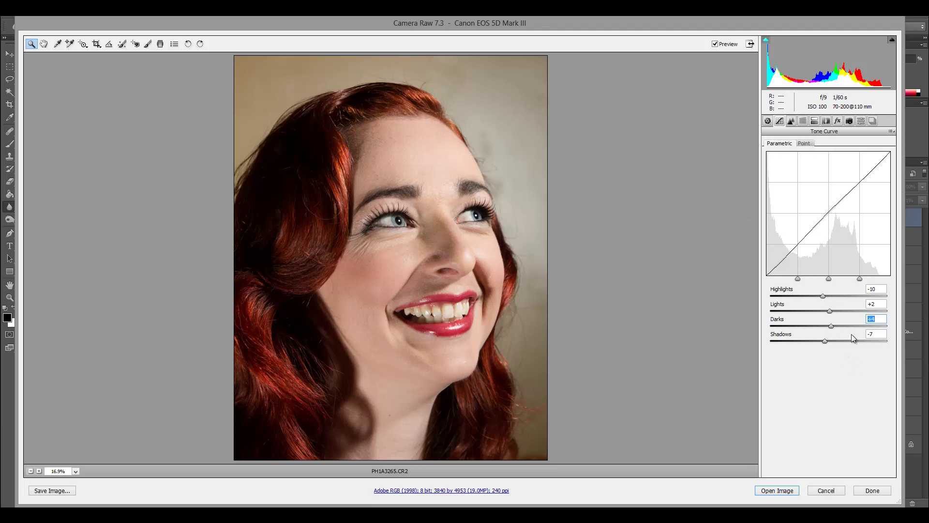
{"action": "left_click", "coordinate": [828, 325]}
{"action": "left_click", "coordinate": [792, 122]}
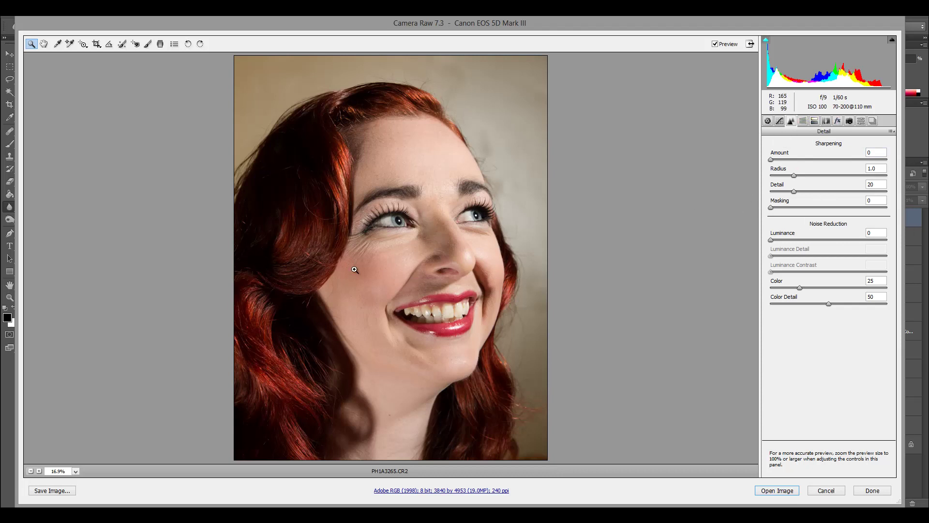
Zoom into the cheek and set sharpening Amount 123, Radius 1.0, Detail 17, Masking 7.
{"action": "left_click_drag", "start_coordinate": [355, 270], "coordinate": [387, 292]}
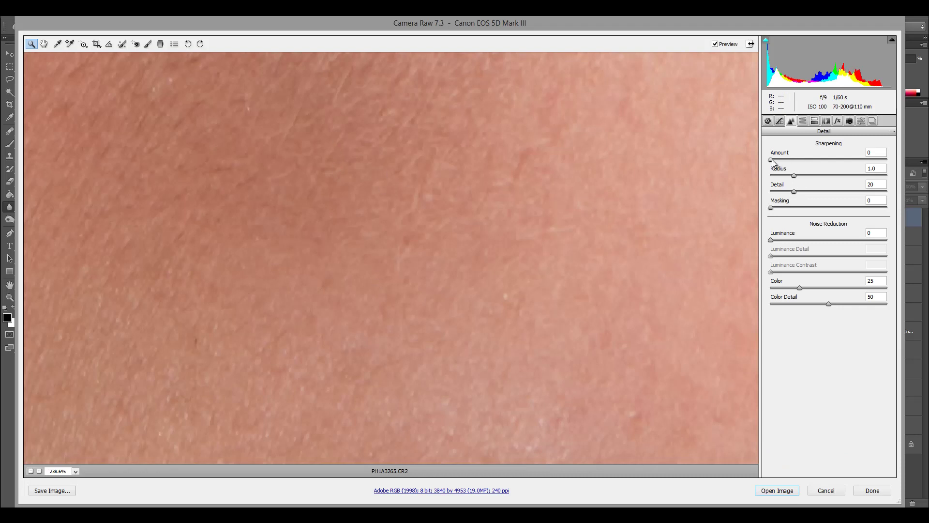
{"action": "left_click_drag", "start_coordinate": [771, 160], "coordinate": [915, 167]}
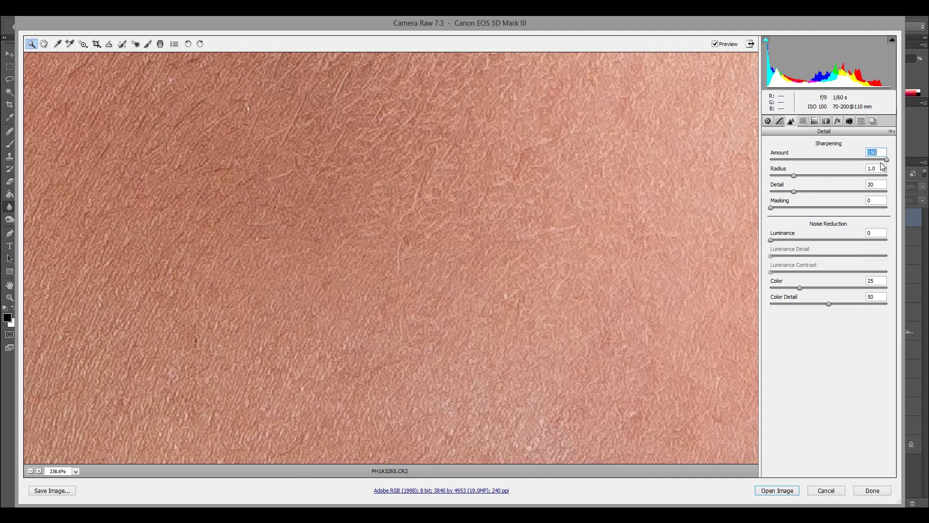
{"action": "left_click_drag", "start_coordinate": [886, 160], "coordinate": [866, 162]}
{"action": "left_click_drag", "start_coordinate": [794, 194], "coordinate": [776, 208]}
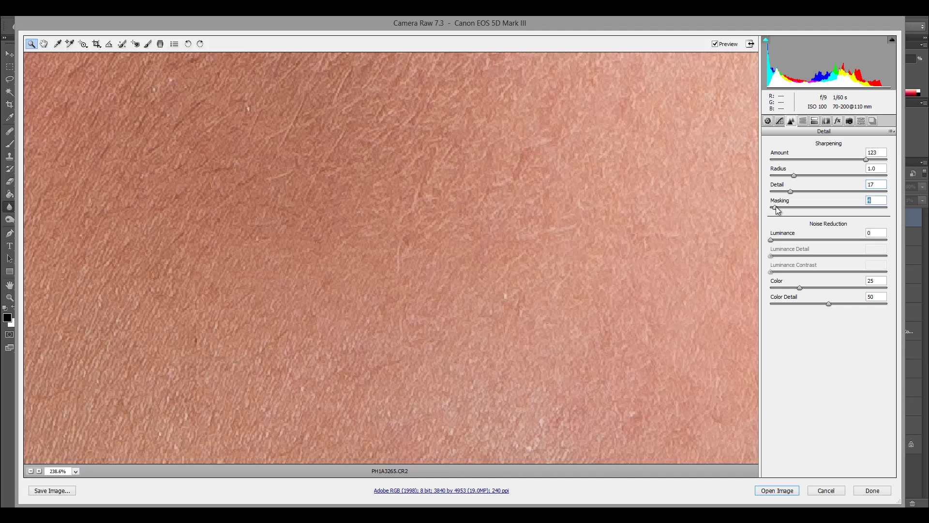
View the photo at 50% zoom to check the sharpening.
{"action": "right_click", "coordinate": [426, 202]}
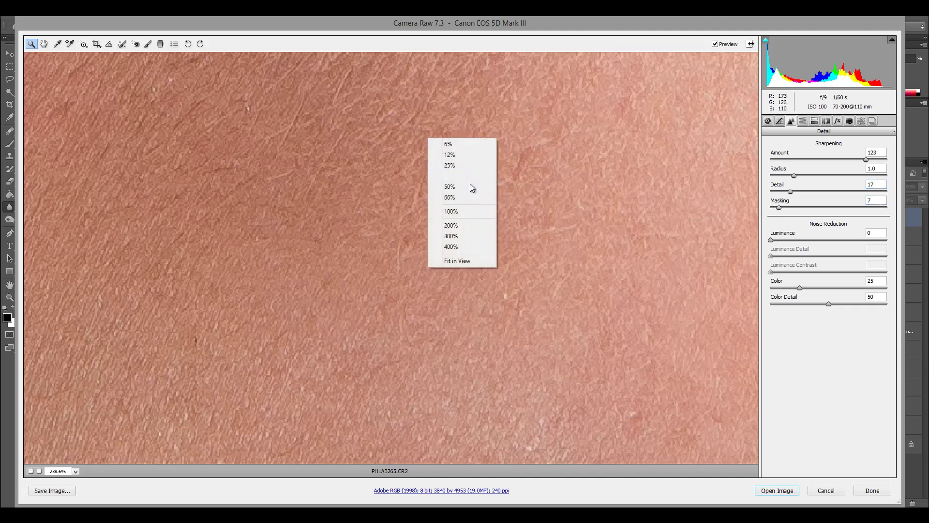
{"action": "left_click", "coordinate": [470, 187]}
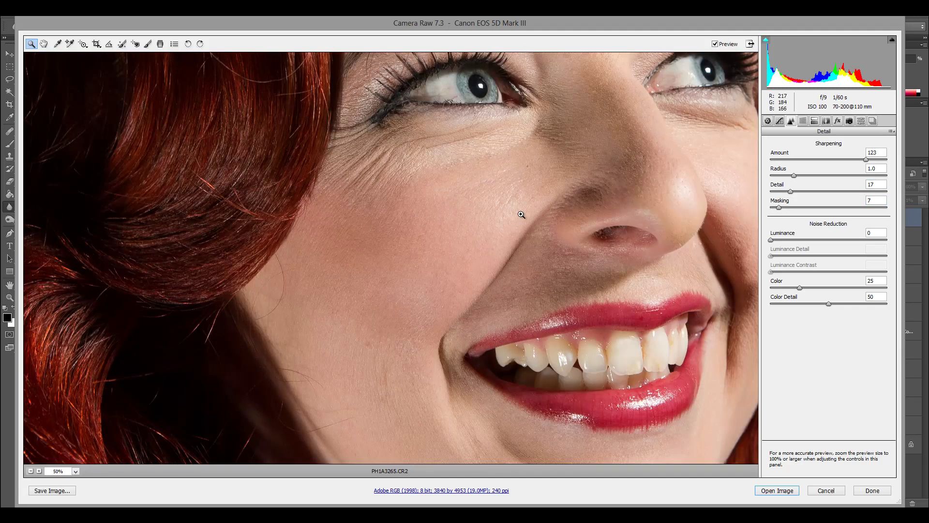
{"action": "scroll", "coordinate": [521, 214], "scroll_direction": "up", "scroll_amount": 3}
{"action": "scroll", "coordinate": [521, 214], "scroll_direction": "up", "scroll_amount": 1}
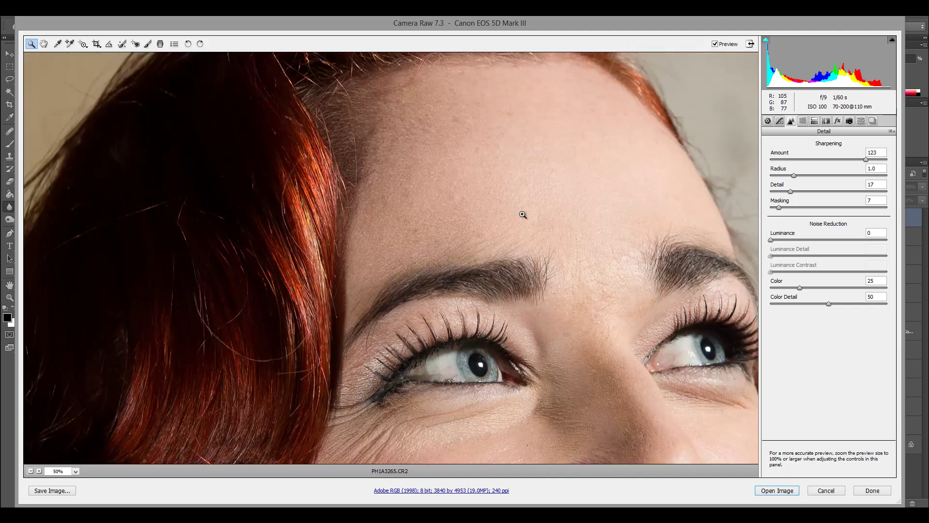
{"action": "scroll", "coordinate": [521, 214], "scroll_direction": "down", "scroll_amount": 2}
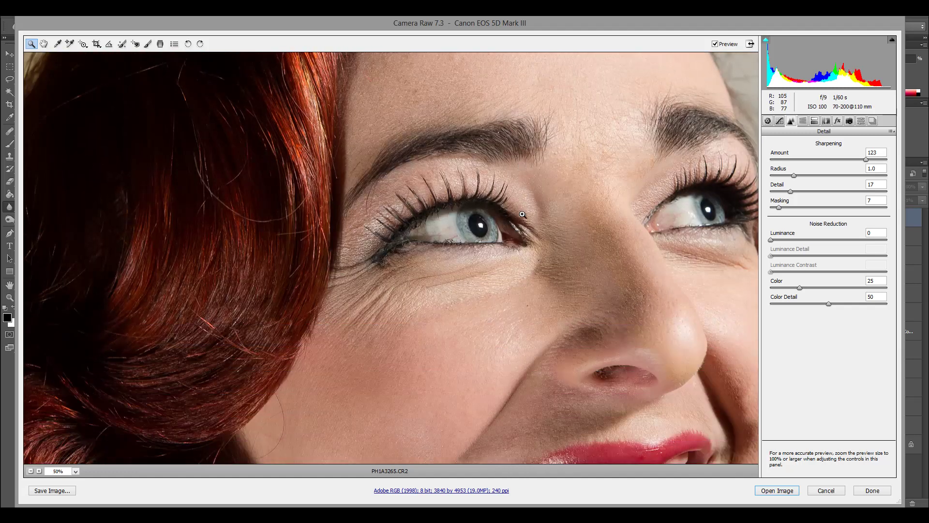
{"action": "scroll", "coordinate": [522, 214], "scroll_direction": "up", "scroll_amount": 2}
{"action": "scroll", "coordinate": [527, 279], "scroll_direction": "up", "scroll_amount": 3}
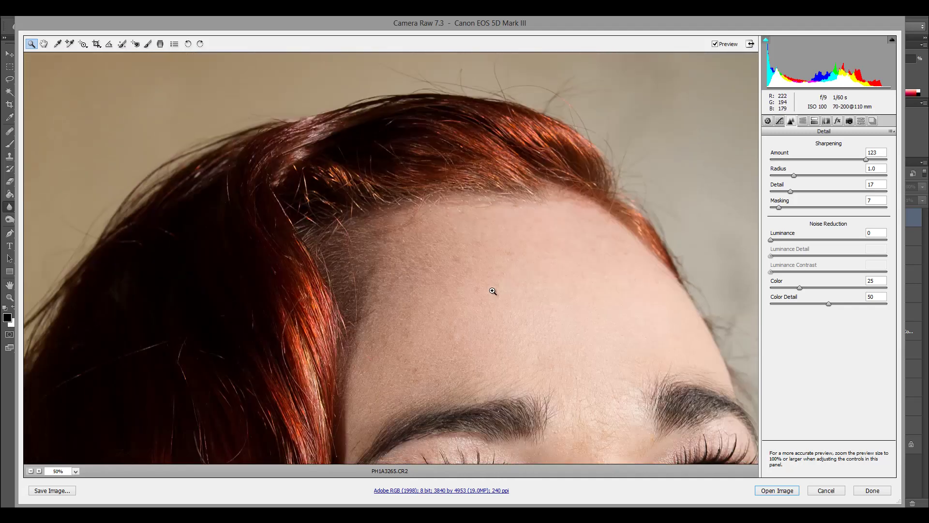
{"action": "scroll", "coordinate": [527, 304], "scroll_direction": "down", "scroll_amount": 4}
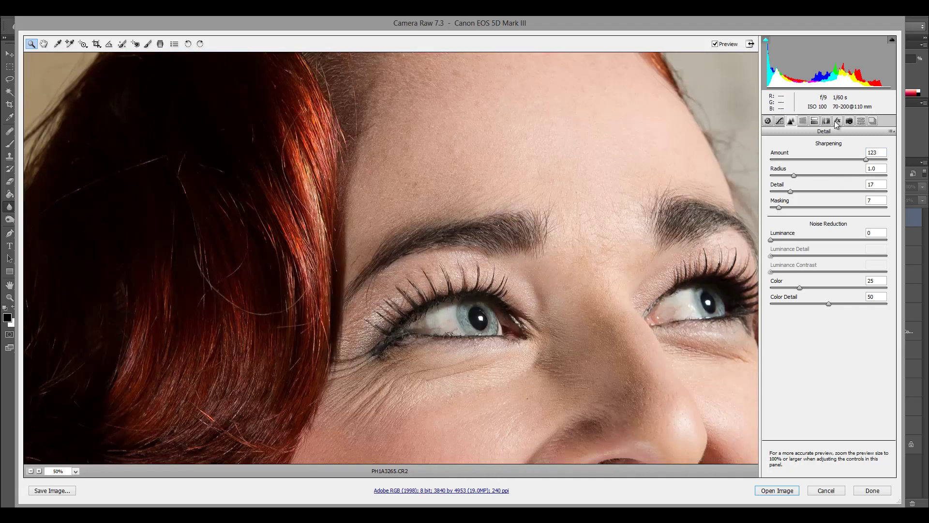
Set HSL Oranges luminance to +8 and Oranges saturation to +1.
{"action": "left_click", "coordinate": [802, 121]}
{"action": "right_click", "coordinate": [570, 274]}
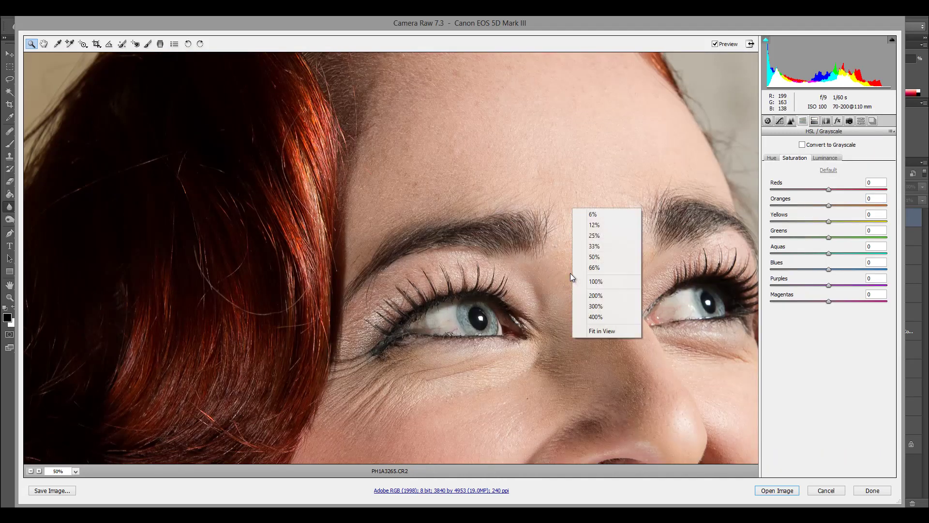
{"action": "left_click", "coordinate": [621, 225]}
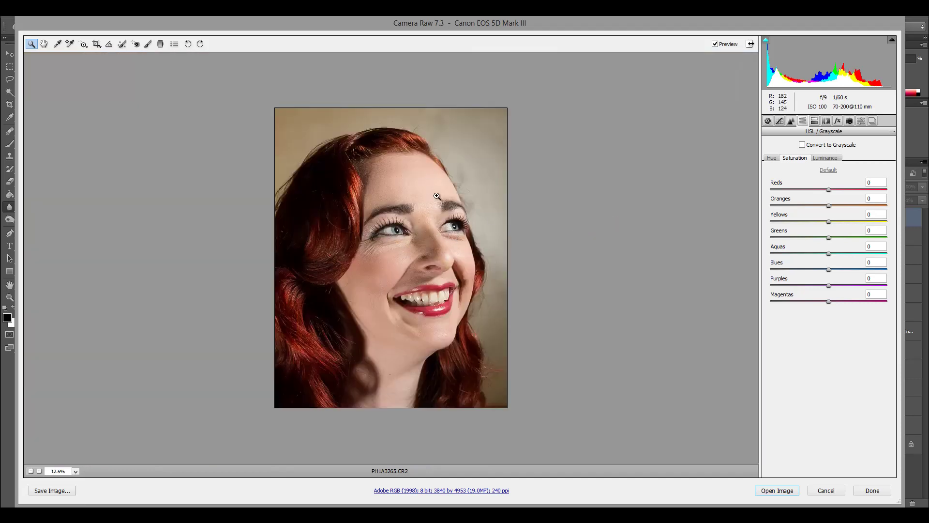
{"action": "left_click", "coordinate": [827, 159]}
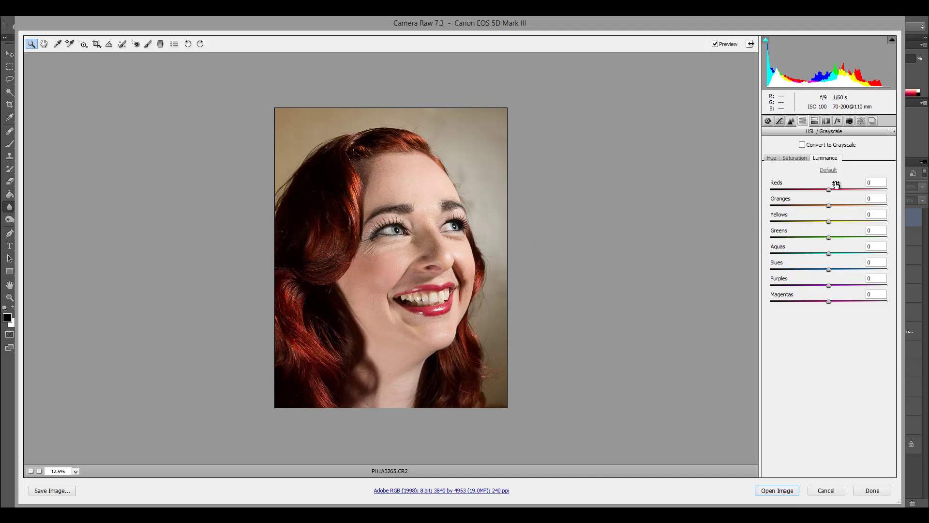
{"action": "left_click_drag", "start_coordinate": [830, 207], "coordinate": [837, 209]}
{"action": "left_click_drag", "start_coordinate": [837, 209], "coordinate": [835, 209]}
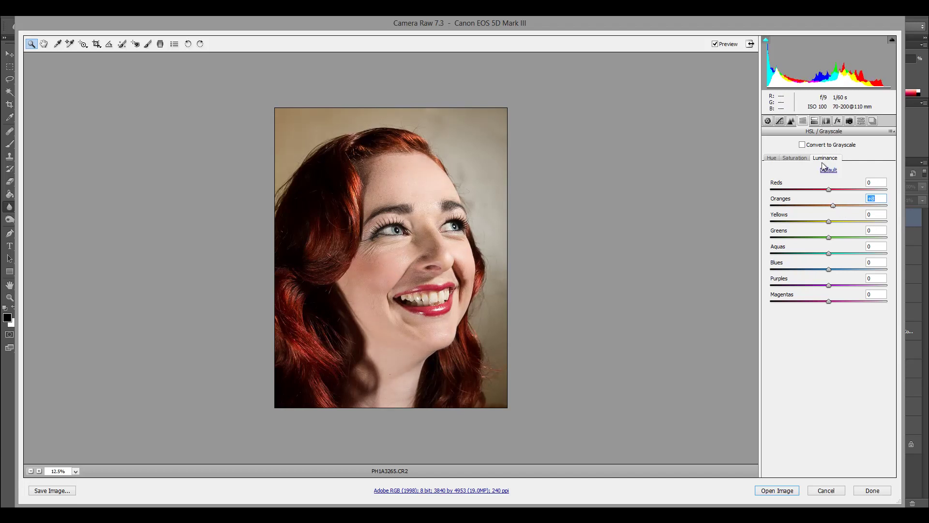
{"action": "left_click", "coordinate": [794, 158]}
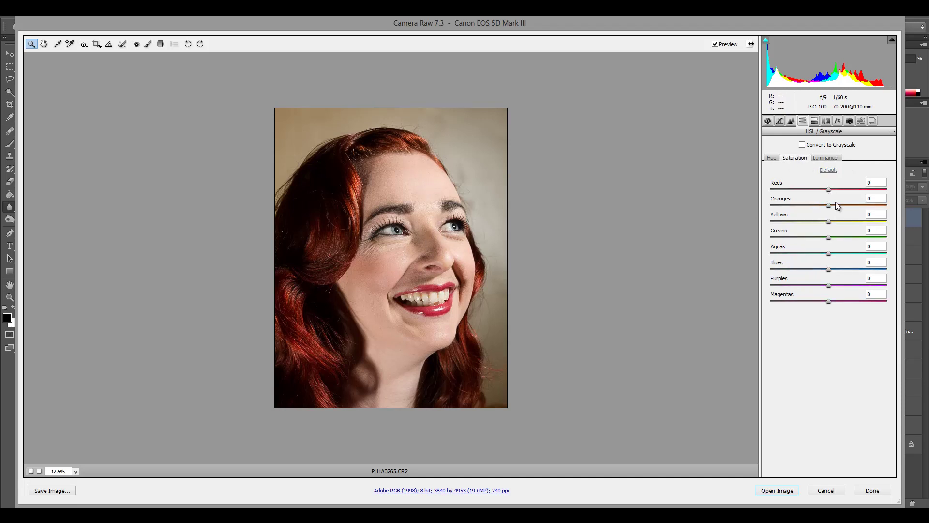
{"action": "left_click_drag", "start_coordinate": [832, 209], "coordinate": [832, 209]}
{"action": "left_click", "coordinate": [826, 121]}
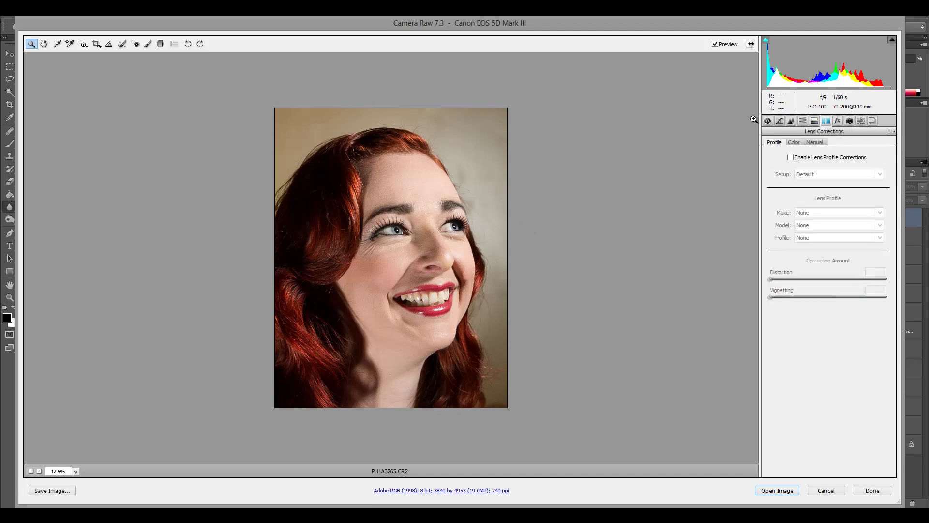
Toggle Enable Lens Profile Corrections on and off to compare the result.
{"action": "left_click", "coordinate": [791, 158]}
{"action": "left_click", "coordinate": [790, 157]}
{"action": "left_click", "coordinate": [791, 158]}
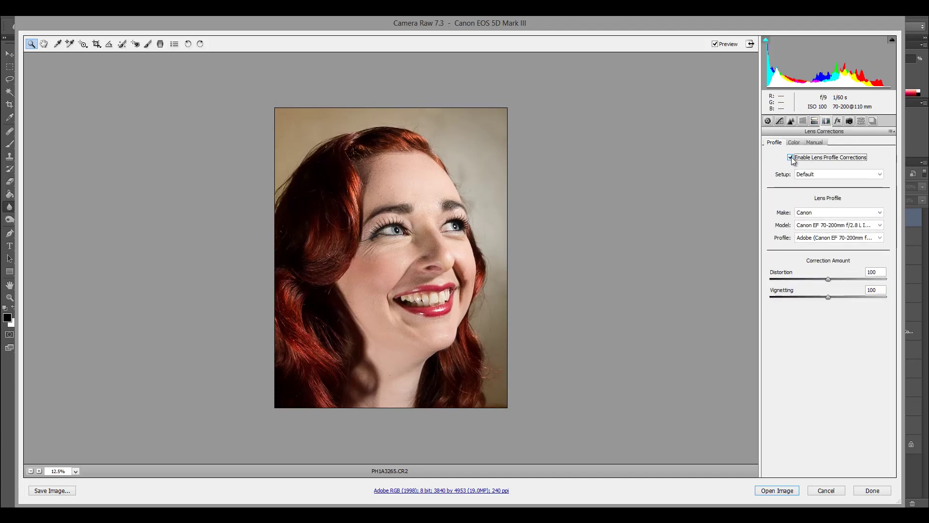
{"action": "left_click", "coordinate": [791, 158]}
{"action": "left_click", "coordinate": [792, 158]}
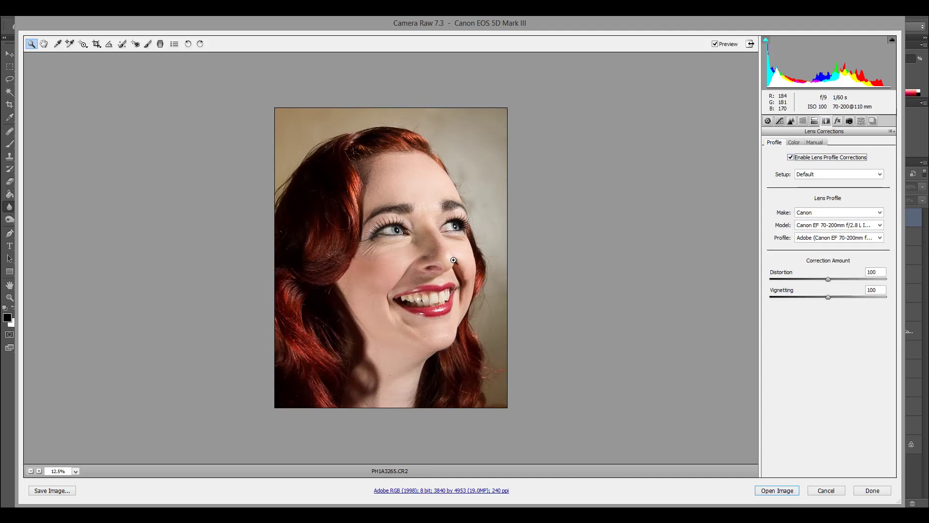
Leave lens profile corrections off and open the image in Photoshop.
{"action": "left_click", "coordinate": [791, 158]}
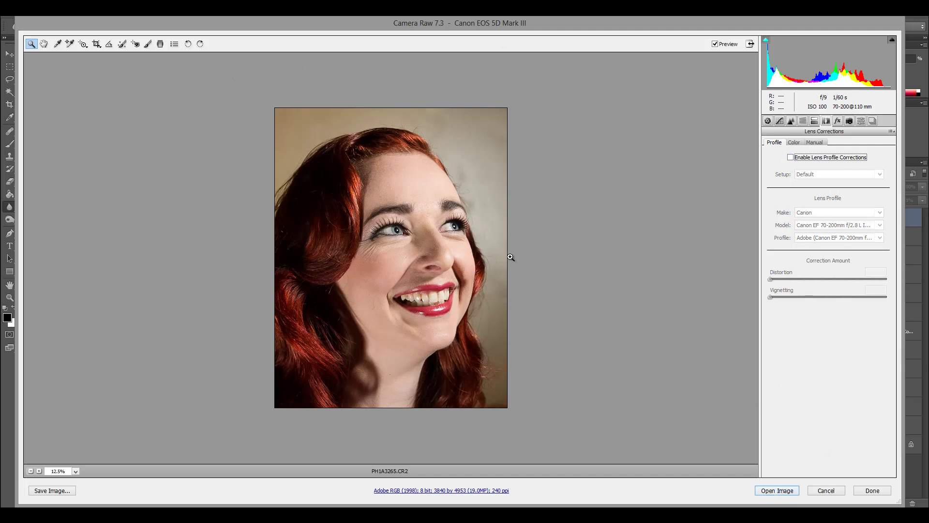
{"action": "key", "text": "shift"}
{"action": "left_click", "coordinate": [778, 490]}
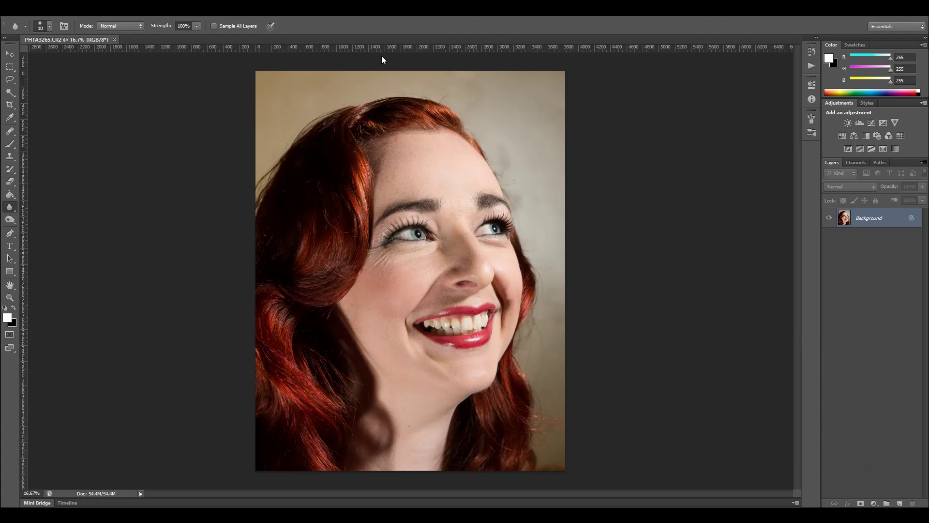
Select the Healing Brush Tool from the healing tool group.
{"action": "left_click", "coordinate": [10, 133]}
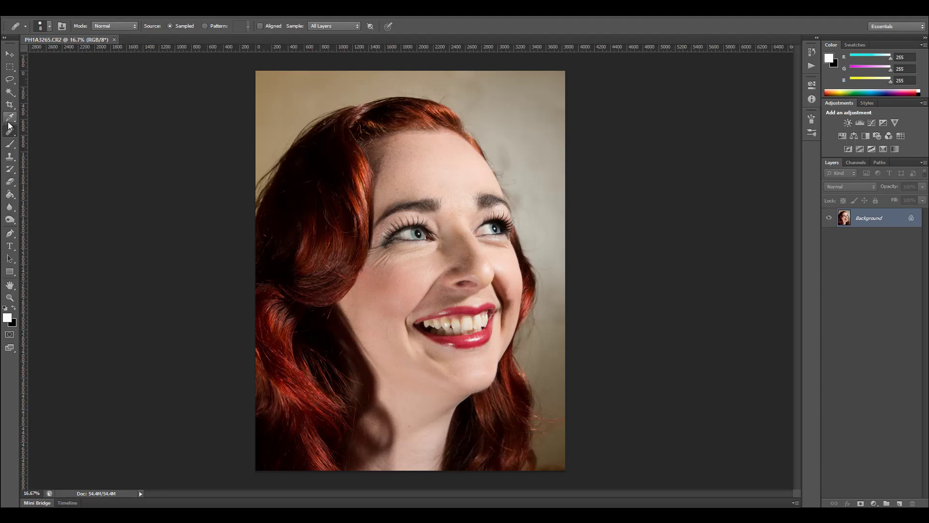
{"action": "right_click", "coordinate": [9, 134]}
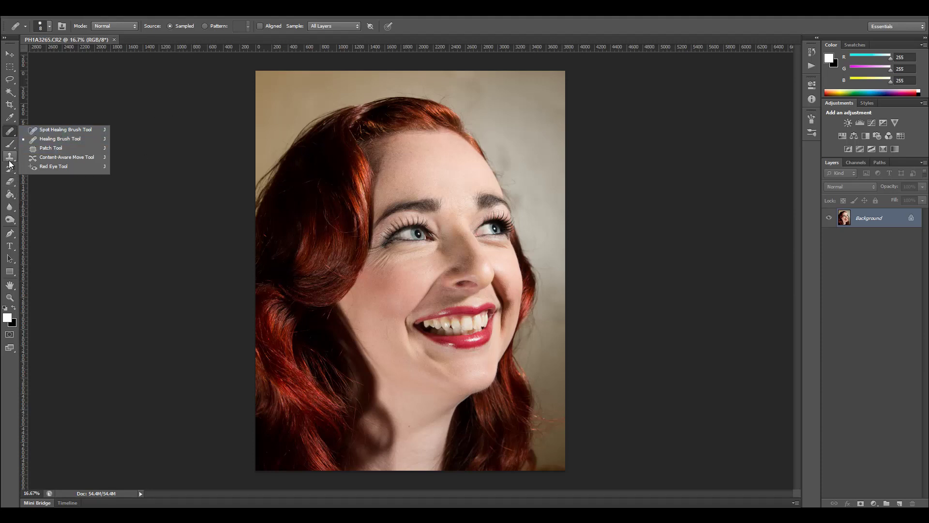
{"action": "left_click", "coordinate": [68, 139]}
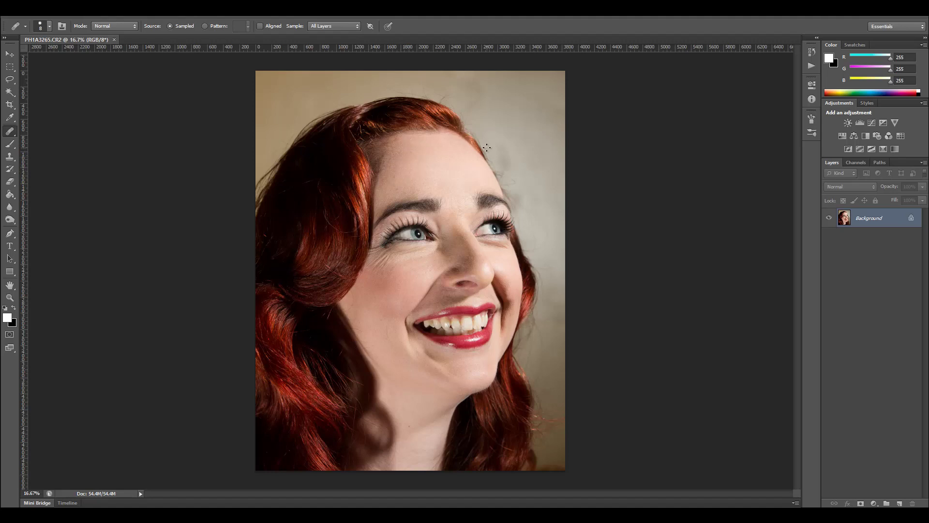
Add an empty Layer 1 above the Background for the repairs.
{"action": "left_click", "coordinate": [900, 503]}
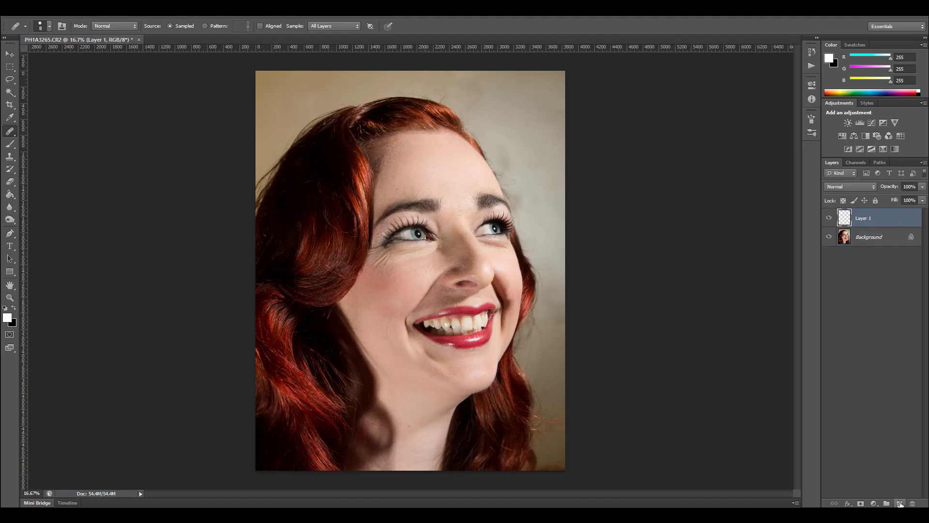
{"action": "left_click", "coordinate": [11, 54]}
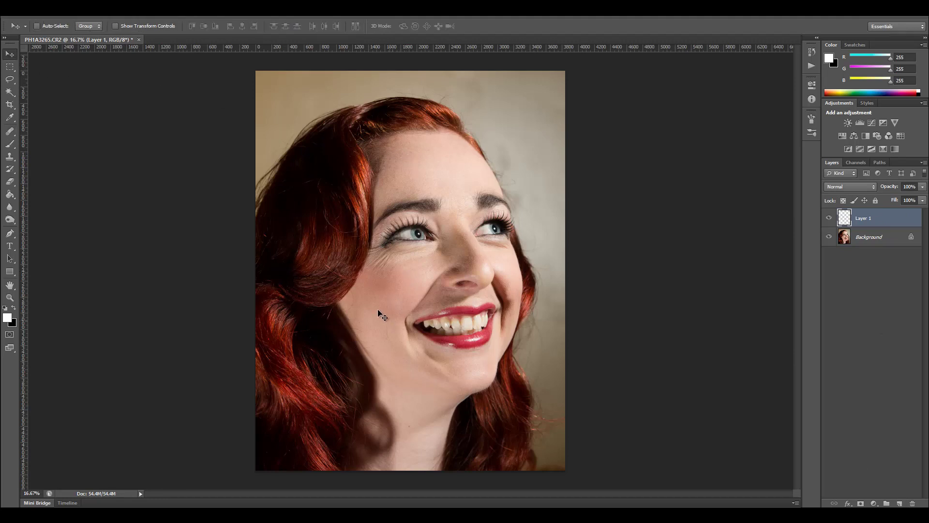
{"action": "key", "text": "ctrl+plus"}
Zoom to about 104% and pan to the forehead and hairline above the eyebrow.
{"action": "scroll", "coordinate": [393, 289], "scroll_direction": "up", "scroll_amount": 5}
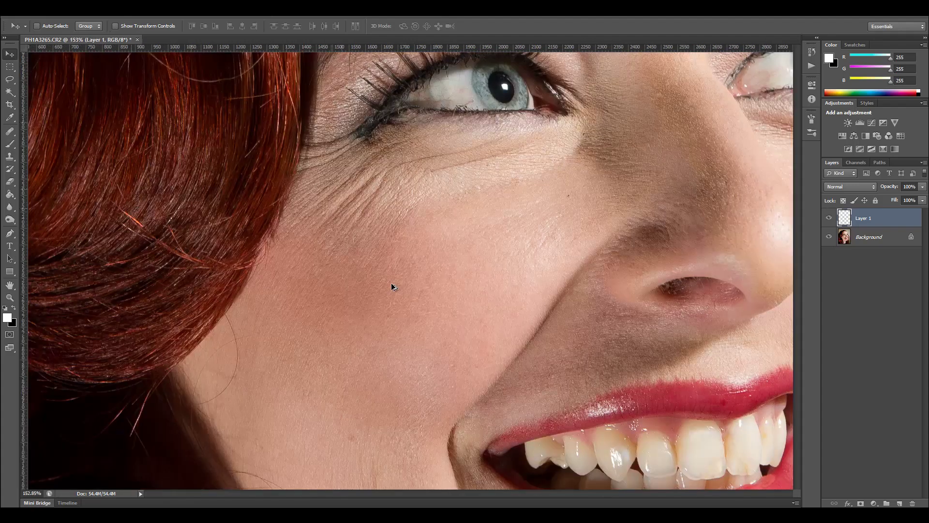
{"action": "scroll", "coordinate": [401, 286], "scroll_direction": "up", "scroll_amount": 3}
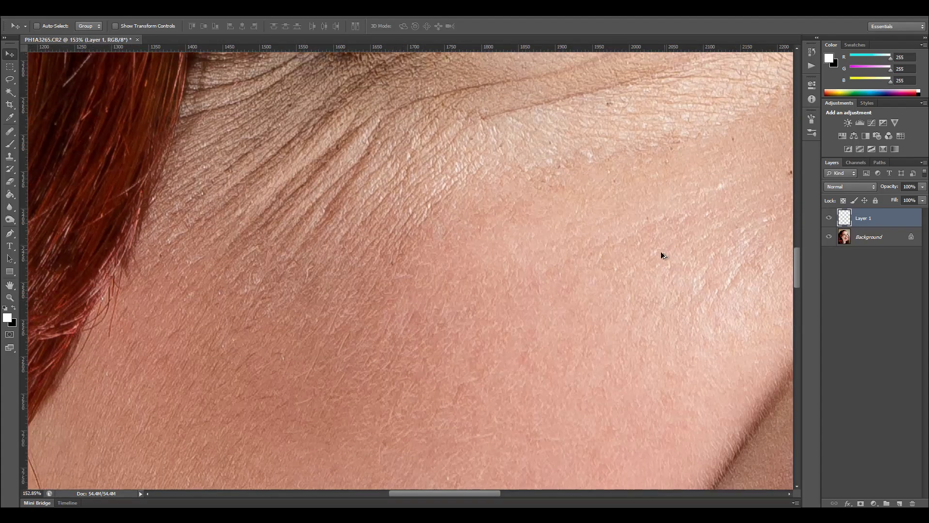
{"action": "scroll", "coordinate": [656, 258], "scroll_direction": "down", "scroll_amount": 2}
{"action": "scroll", "coordinate": [651, 280], "scroll_direction": "down", "scroll_amount": 3}
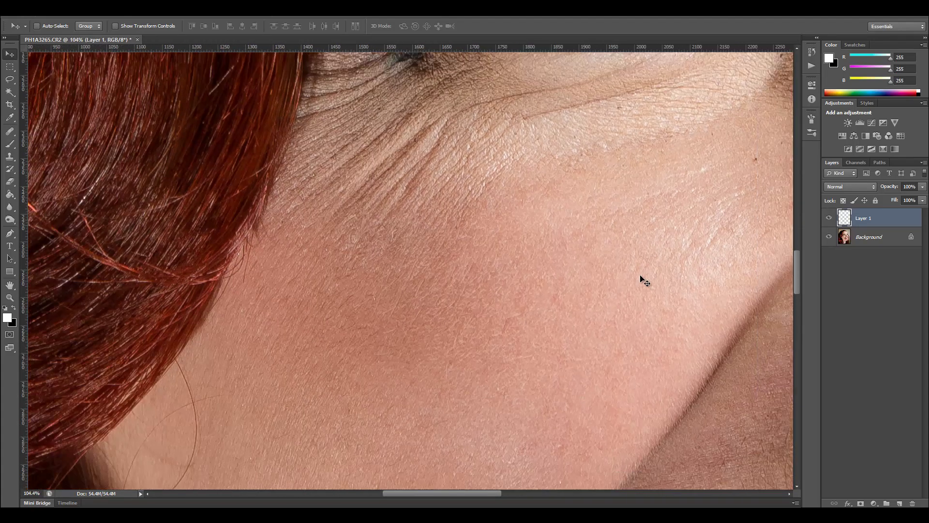
{"action": "scroll", "coordinate": [651, 280], "scroll_direction": "up", "scroll_amount": 1}
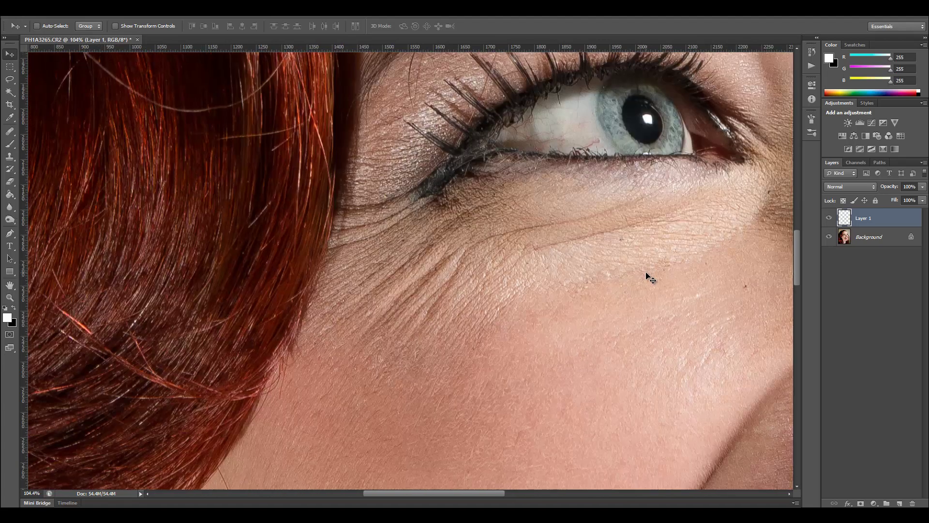
{"action": "scroll", "coordinate": [475, 492], "scroll_direction": "right", "scroll_amount": 5}
{"action": "scroll", "coordinate": [470, 492], "scroll_direction": "left", "scroll_amount": 1}
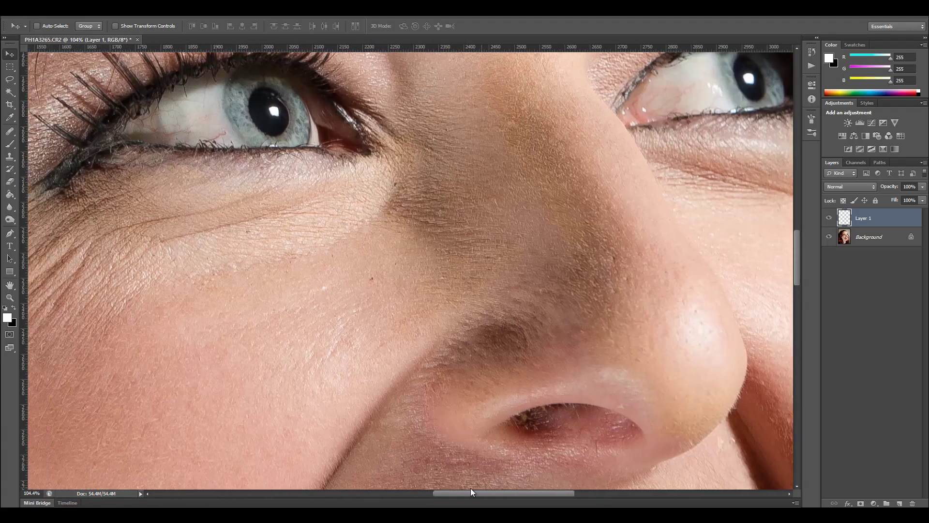
{"action": "scroll", "coordinate": [498, 419], "scroll_direction": "up", "scroll_amount": 1}
{"action": "scroll", "coordinate": [501, 422], "scroll_direction": "up", "scroll_amount": 6}
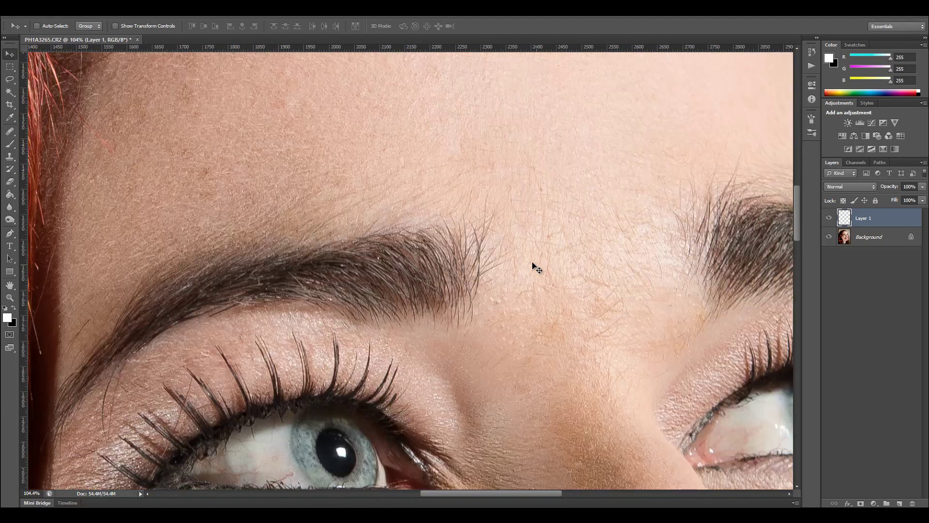
{"action": "left_click_drag", "start_coordinate": [498, 201], "coordinate": [604, 384]}
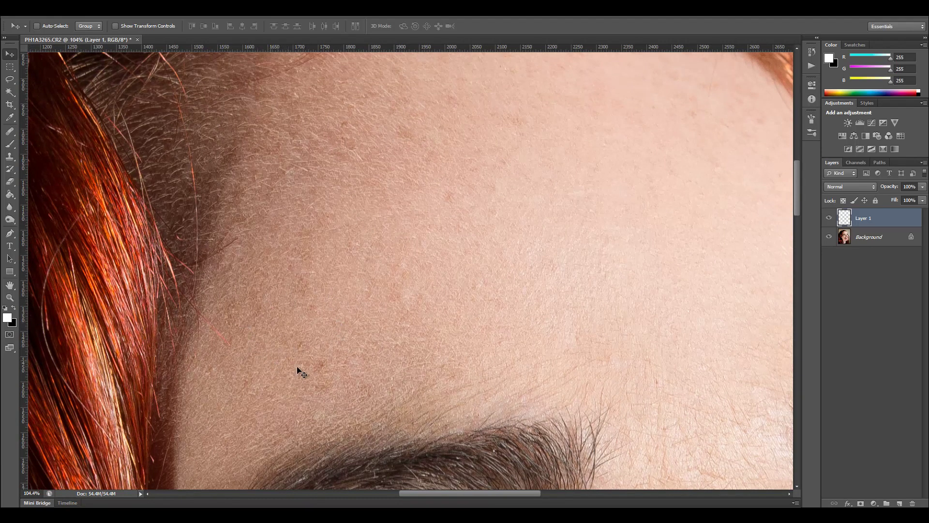
Heal a blemish near the hairline with a size 35 Healing Brush.
{"action": "left_click", "coordinate": [10, 131]}
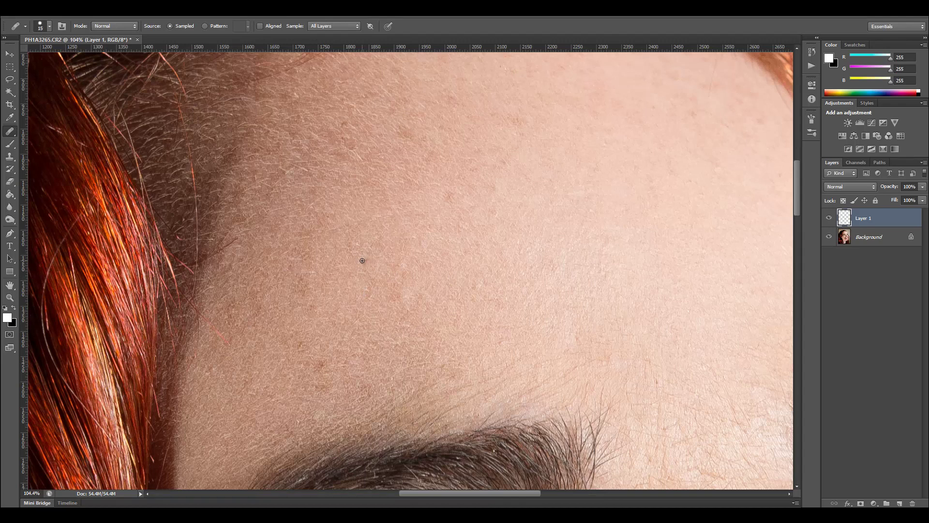
{"action": "key", "text": "bracketright"}
{"action": "key", "text": "bracketright"}
{"action": "key", "text": "bracketright"}
{"action": "key", "text": "bracketright"}
{"action": "key", "text": "bracketright"}
{"action": "key", "text": "bracketleft"}
{"action": "key", "text": "bracketleft"}
{"action": "key", "text": "bracketright"}
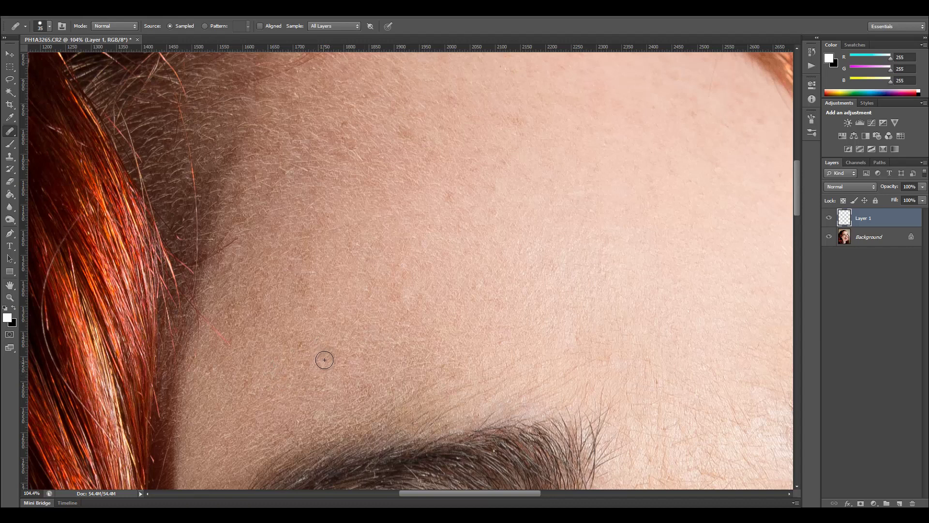
{"action": "left_click", "coordinate": [197, 279]}
Spot-heal several forehead marks with a size 35 Content-Aware Spot Healing Brush.
{"action": "right_click", "coordinate": [10, 131]}
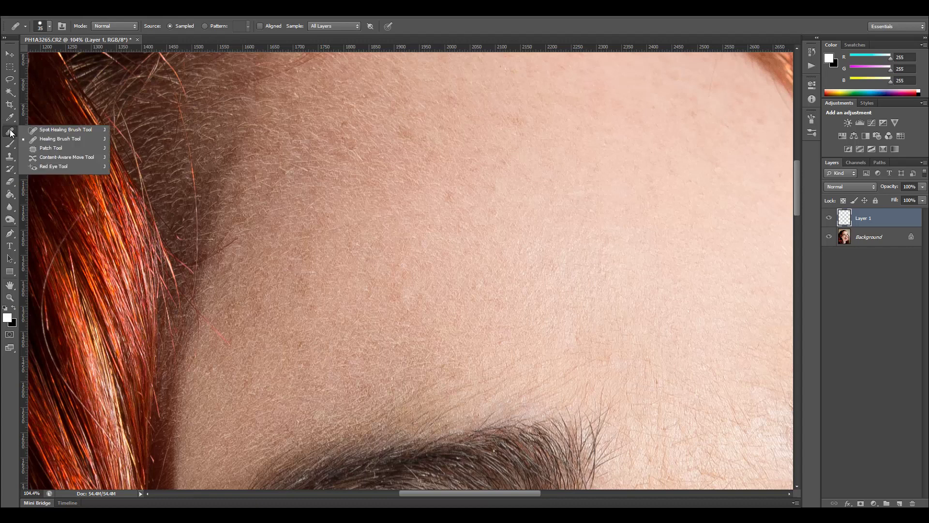
{"action": "left_click", "coordinate": [45, 130]}
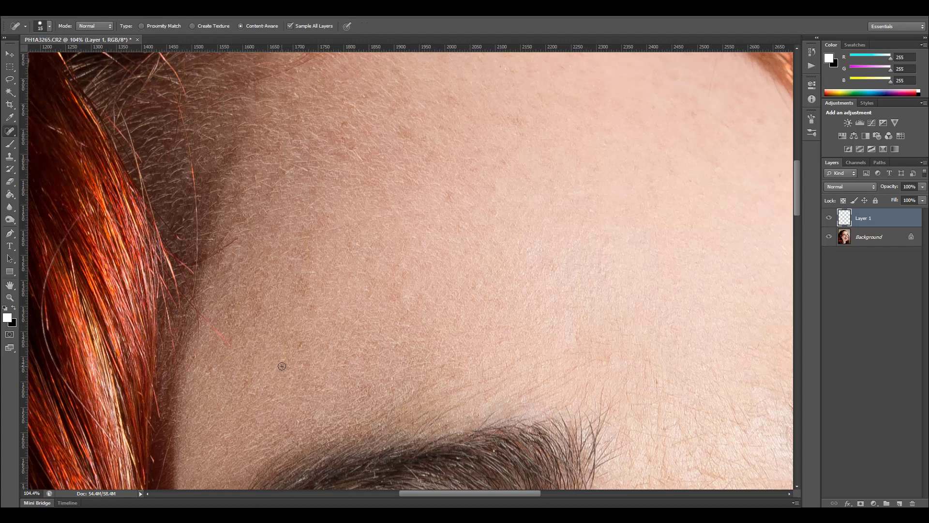
{"action": "key", "text": "bracketright"}
{"action": "key", "text": "bracketright"}
{"action": "left_click_drag", "start_coordinate": [297, 337], "coordinate": [306, 355]}
{"action": "left_click_drag", "start_coordinate": [299, 274], "coordinate": [308, 308]}
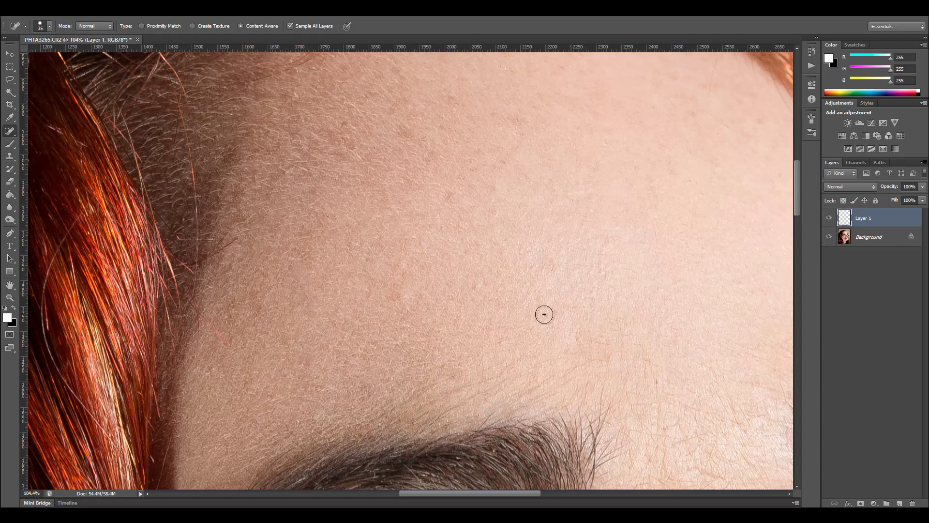
{"action": "left_click_drag", "start_coordinate": [535, 326], "coordinate": [571, 290]}
{"action": "scroll", "coordinate": [373, 307], "scroll_direction": "up", "scroll_amount": 3}
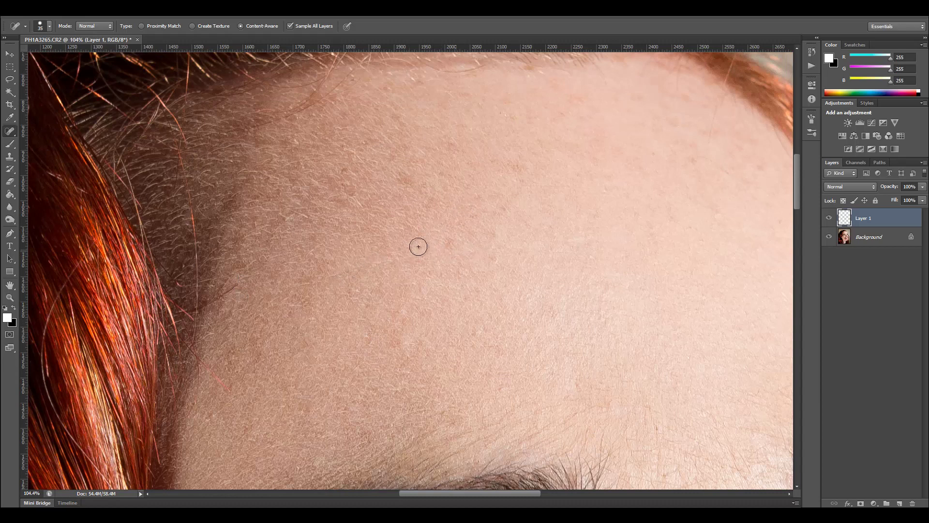
Switch to the Healing Brush, sample clean forehead skin, and paint over the forehead marks.
{"action": "right_click", "coordinate": [12, 134]}
{"action": "left_click", "coordinate": [61, 140]}
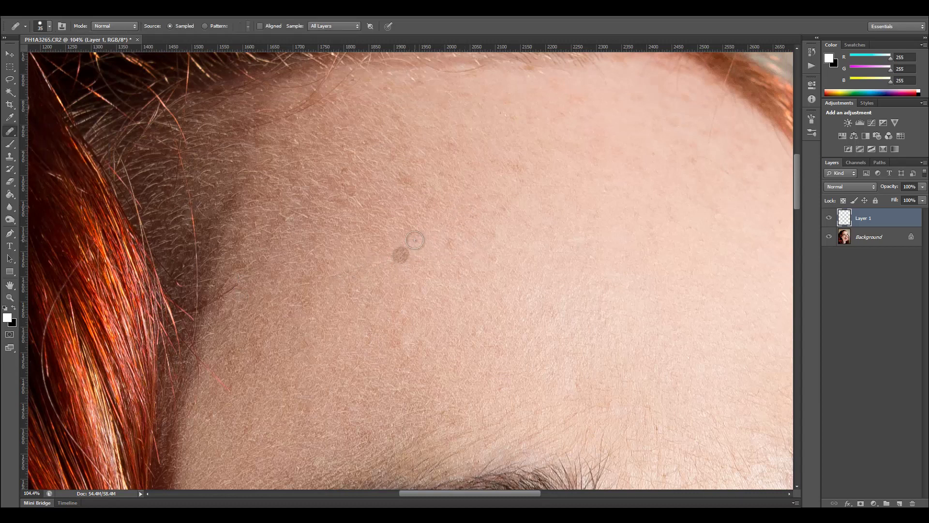
{"action": "key", "text": "alt"}
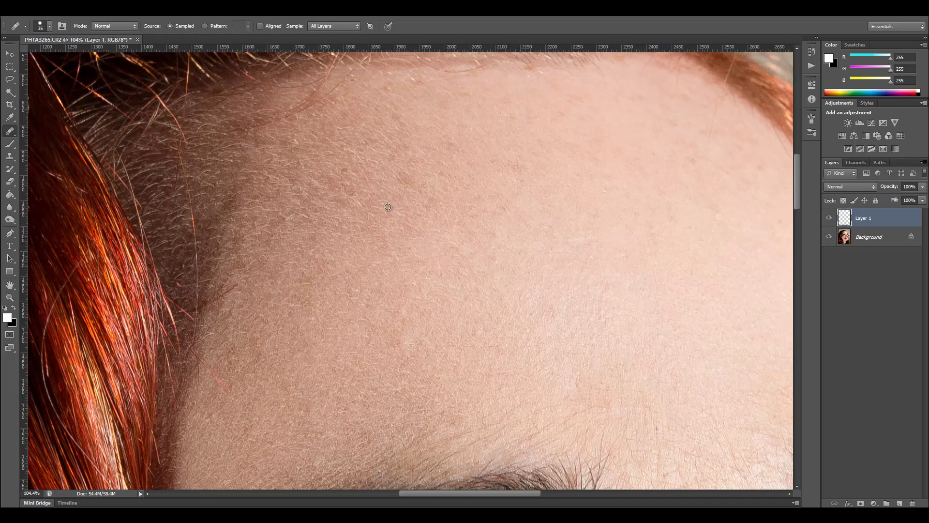
{"action": "left_click", "coordinate": [398, 193], "text": "alt"}
{"action": "key", "text": "alt"}
{"action": "left_click", "coordinate": [394, 203], "text": "alt"}
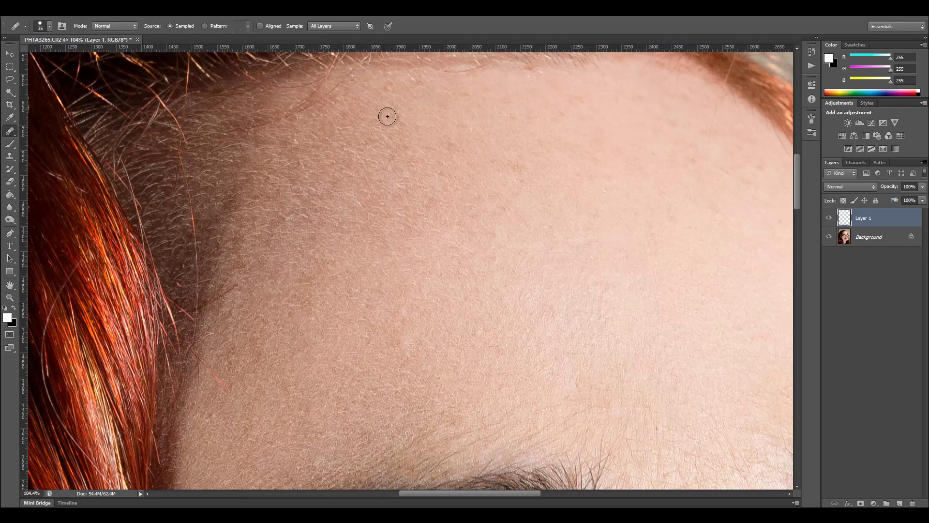
{"action": "mouse_move", "coordinate": [386, 114]}
{"action": "left_mouse_down"}
{"action": "mouse_move", "coordinate": [406, 121]}
{"action": "mouse_move", "coordinate": [379, 141]}
{"action": "left_mouse_up"}
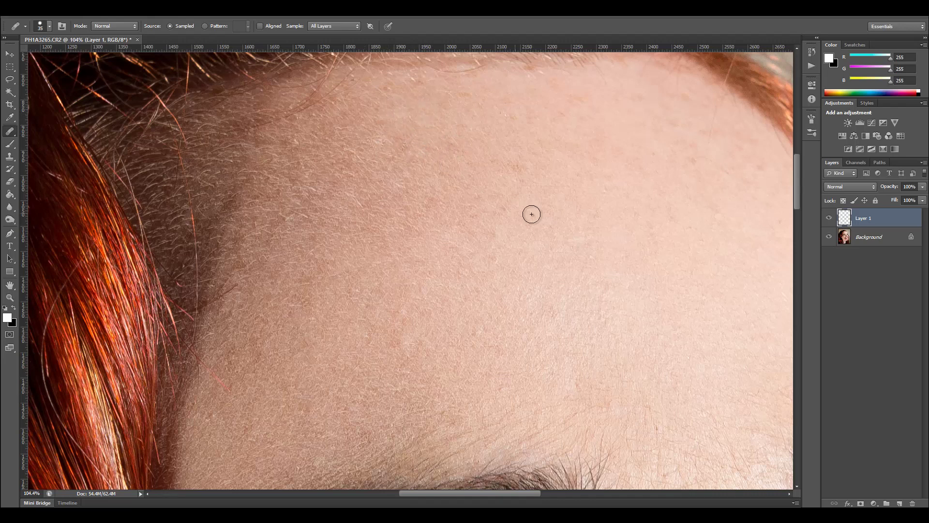
Set the Healing Brush Sample to All Layers and heal several blemishes across the forehead.
{"action": "mouse_move", "coordinate": [568, 193]}
{"action": "left_mouse_down"}
{"action": "mouse_move", "coordinate": [387, 181]}
{"action": "mouse_move", "coordinate": [412, 267]}
{"action": "left_mouse_up"}
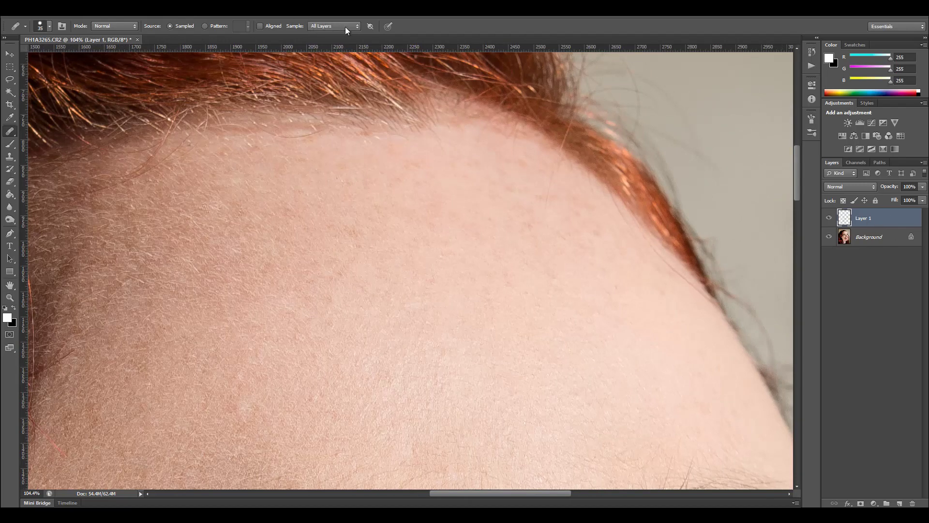
{"action": "left_click", "coordinate": [358, 26]}
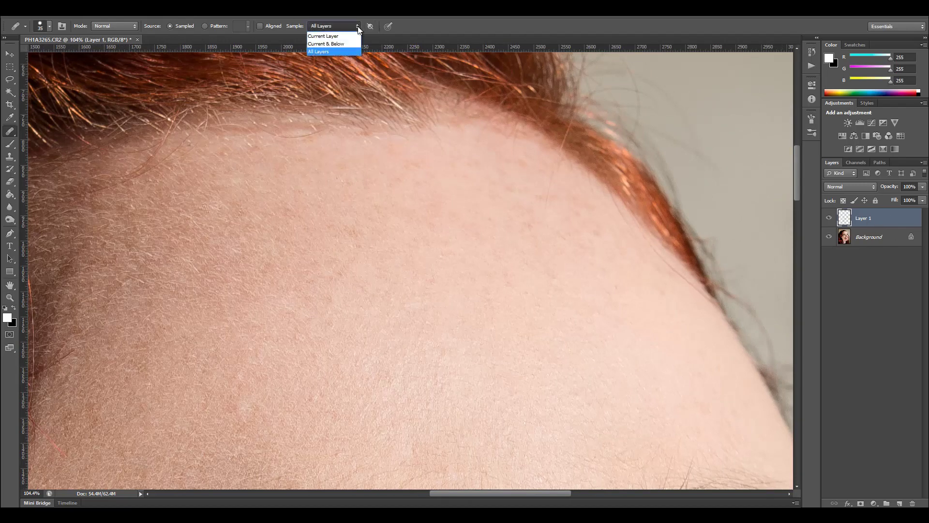
{"action": "left_click", "coordinate": [339, 50]}
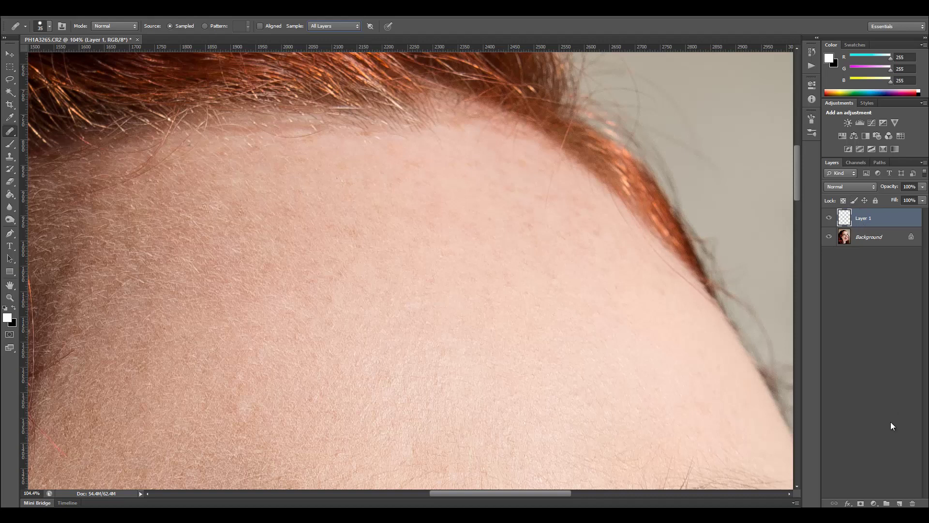
{"action": "left_click", "coordinate": [600, 246]}
{"action": "left_click", "coordinate": [571, 261]}
{"action": "left_click", "coordinate": [520, 245]}
{"action": "mouse_move", "coordinate": [527, 205]}
{"action": "left_mouse_down"}
{"action": "mouse_move", "coordinate": [554, 196]}
{"action": "mouse_move", "coordinate": [548, 190]}
{"action": "mouse_move", "coordinate": [536, 218]}
{"action": "mouse_move", "coordinate": [561, 232]}
{"action": "mouse_move", "coordinate": [592, 212]}
{"action": "mouse_move", "coordinate": [577, 208]}
{"action": "mouse_move", "coordinate": [586, 222]}
{"action": "mouse_move", "coordinate": [668, 253]}
{"action": "left_mouse_up"}
Toggle Layer 1's visibility repeatedly to compare the healed and original forehead.
{"action": "left_click", "coordinate": [829, 218]}
{"action": "left_click", "coordinate": [830, 219]}
{"action": "left_click", "coordinate": [830, 220]}
{"action": "left_click", "coordinate": [830, 221]}
{"action": "left_click", "coordinate": [829, 220]}
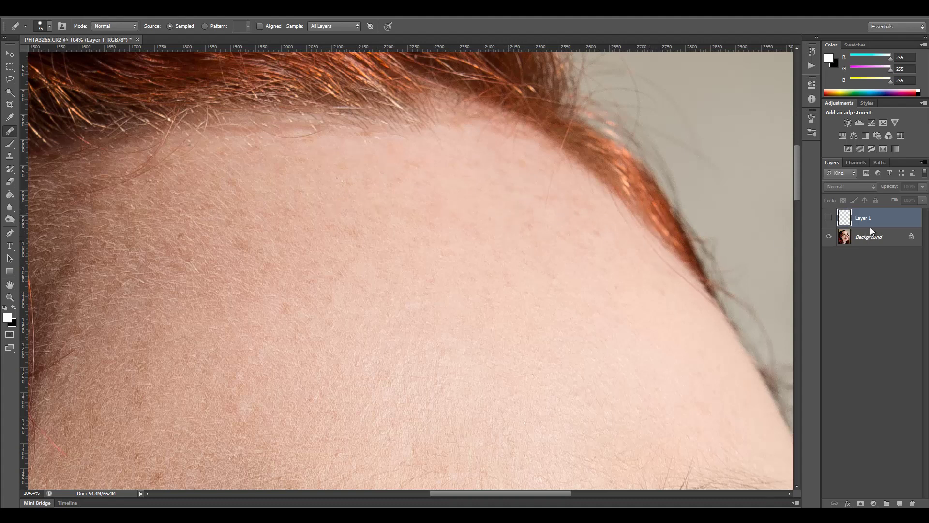
Show Layer 1 again and heal two more spots near the forehead hairline.
{"action": "left_click", "coordinate": [830, 219]}
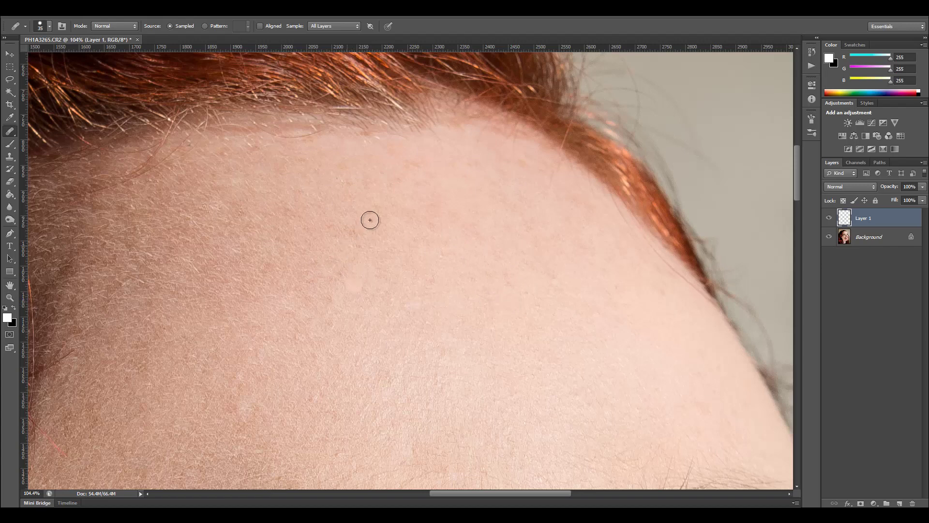
{"action": "left_click", "coordinate": [360, 148]}
{"action": "left_click", "coordinate": [532, 145]}
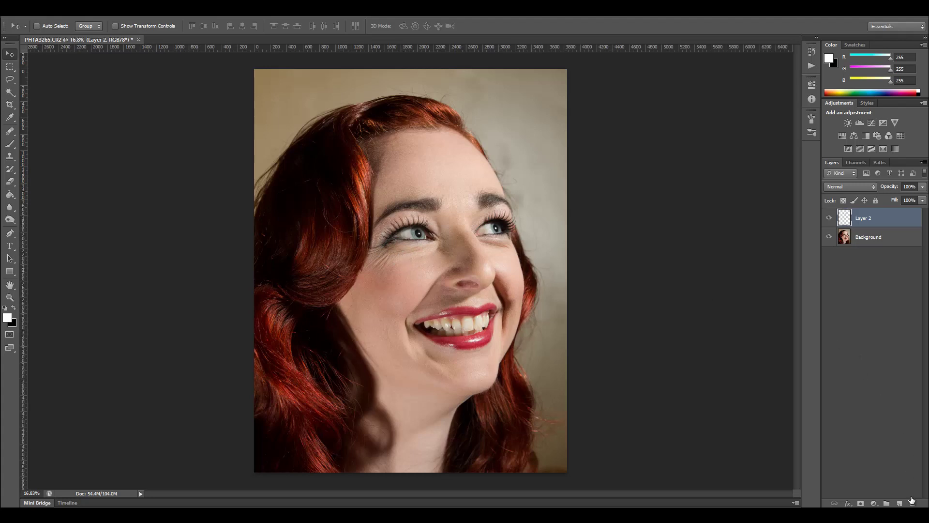
Add a new Layer 3 with 35% fill and zoom in on the left eye.
{"action": "left_click", "coordinate": [900, 503]}
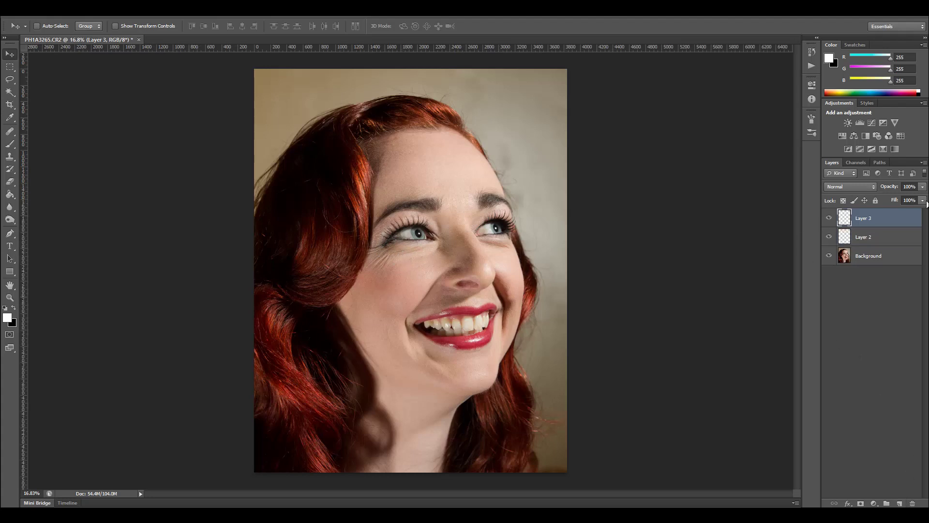
{"action": "left_click", "coordinate": [923, 200]}
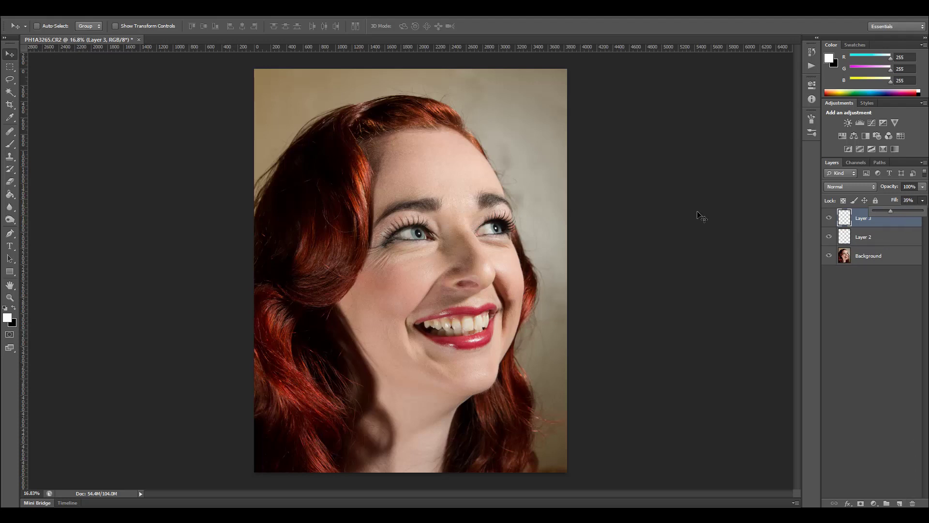
{"action": "left_click", "coordinate": [369, 251]}
{"action": "scroll", "coordinate": [369, 238], "scroll_direction": "up", "scroll_amount": 5}
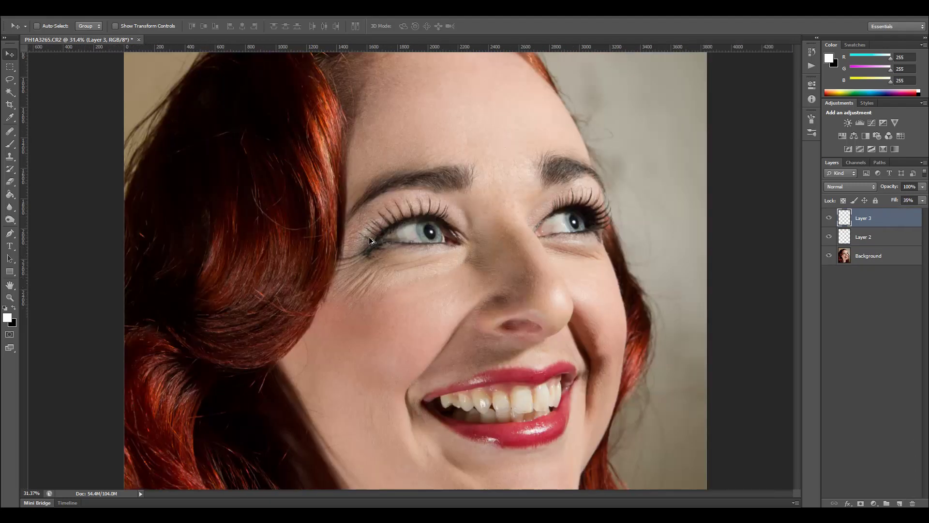
{"action": "scroll", "coordinate": [368, 240], "scroll_direction": "up", "scroll_amount": 2}
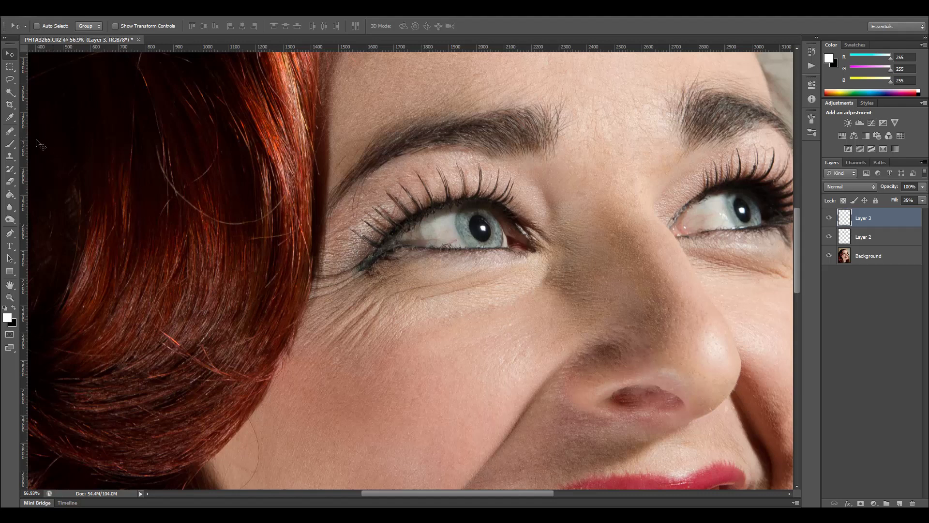
{"action": "left_click", "coordinate": [11, 135]}
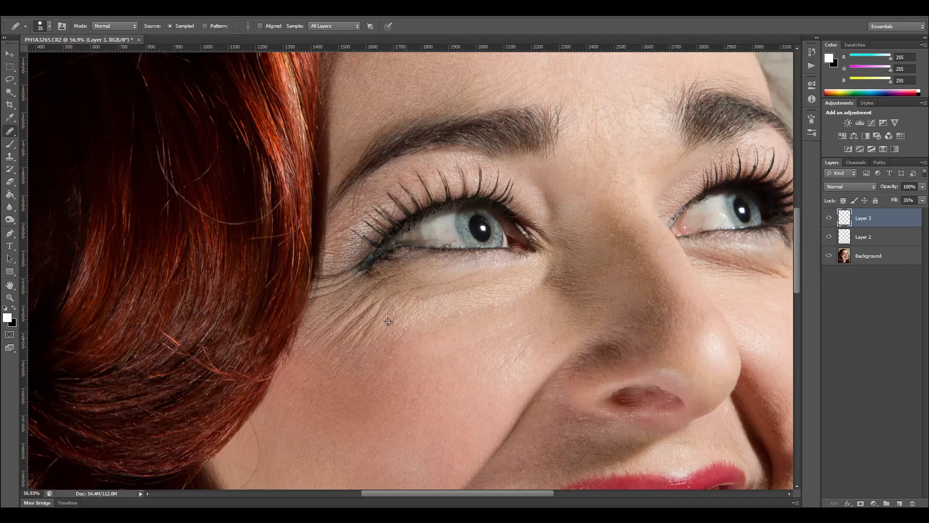
Paint Healing Brush strokes over the crow's-feet wrinkles under the left eye on Layer 3.
{"action": "mouse_move", "coordinate": [377, 303]}
{"action": "left_mouse_down"}
{"action": "mouse_move", "coordinate": [338, 334]}
{"action": "mouse_move", "coordinate": [370, 294]}
{"action": "mouse_move", "coordinate": [332, 327]}
{"action": "left_mouse_up"}
{"action": "left_click_drag", "start_coordinate": [338, 290], "coordinate": [319, 297]}
{"action": "mouse_move", "coordinate": [377, 298]}
{"action": "left_mouse_down"}
{"action": "mouse_move", "coordinate": [339, 329]}
{"action": "mouse_move", "coordinate": [328, 322]}
{"action": "mouse_move", "coordinate": [392, 280]}
{"action": "mouse_move", "coordinate": [349, 325]}
{"action": "mouse_move", "coordinate": [326, 331]}
{"action": "left_mouse_up"}
{"action": "left_click_drag", "start_coordinate": [379, 283], "coordinate": [343, 316]}
{"action": "left_click", "coordinate": [458, 301], "text": "alt"}
{"action": "left_click_drag", "start_coordinate": [474, 271], "coordinate": [390, 296]}
Hide Layer 3 to see the original wrinkles and zoom out with the Move tool.
{"action": "left_click", "coordinate": [830, 218]}
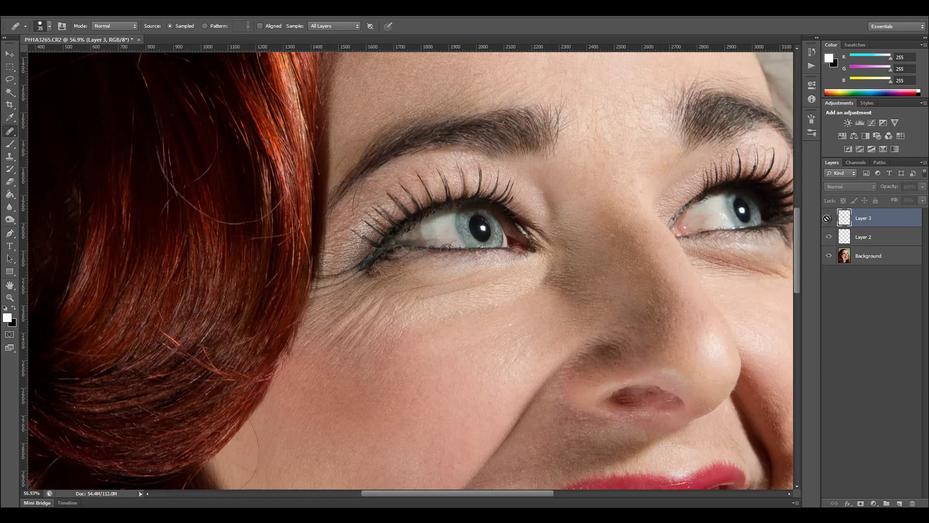
{"action": "left_click", "coordinate": [10, 54]}
{"action": "scroll", "coordinate": [472, 289], "scroll_direction": "down", "scroll_amount": 5}
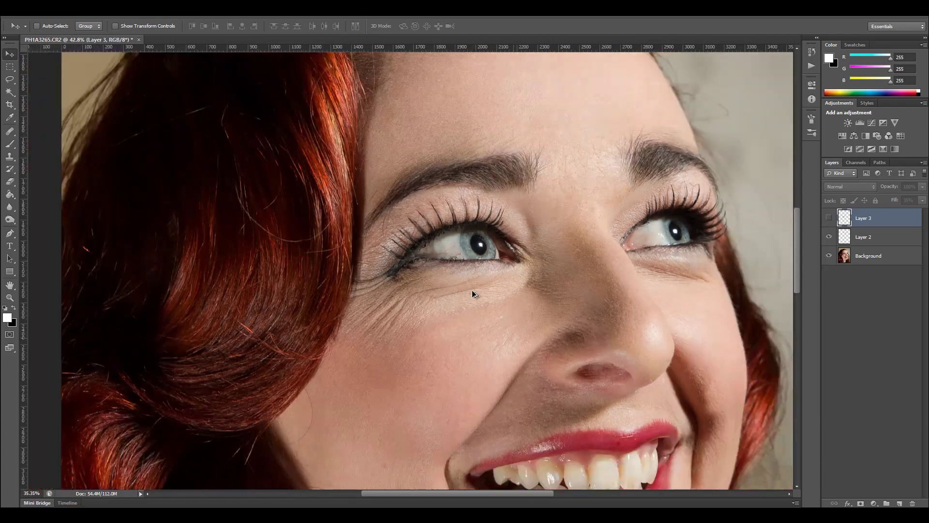
{"action": "scroll", "coordinate": [469, 289], "scroll_direction": "up", "scroll_amount": 5}
{"action": "scroll", "coordinate": [469, 289], "scroll_direction": "down", "scroll_amount": 4}
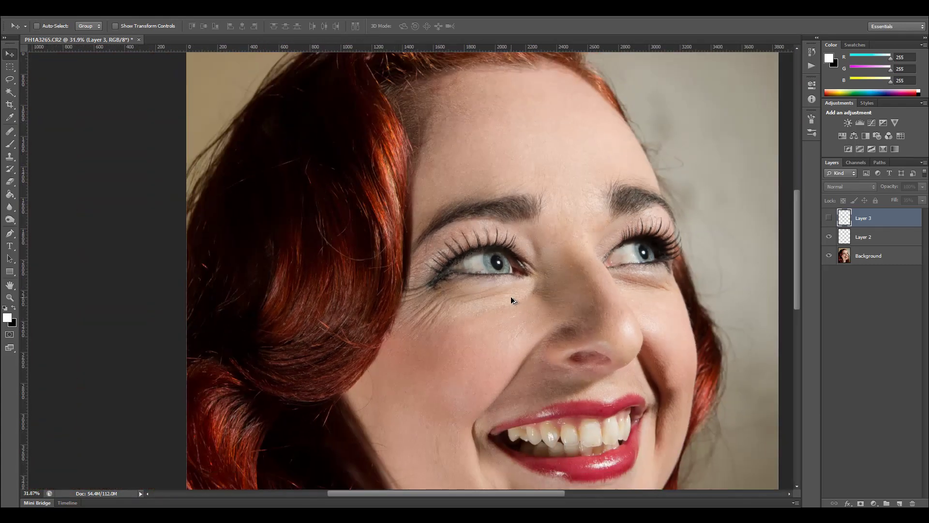
{"action": "scroll", "coordinate": [511, 298], "scroll_direction": "down", "scroll_amount": 2}
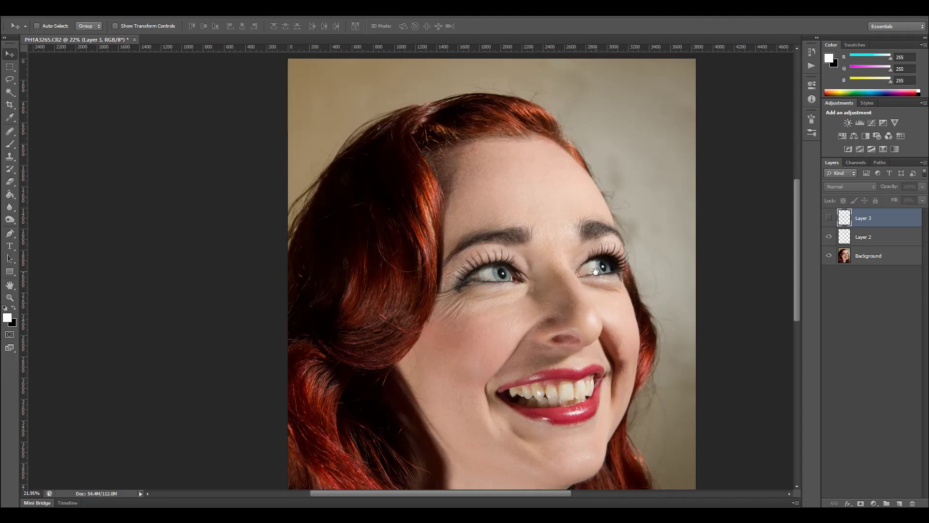
Show Layer 3 and heal along the right under-eye wrinkle with three freshly sampled strokes.
{"action": "left_click_drag", "start_coordinate": [574, 304], "coordinate": [475, 337]}
{"action": "scroll", "coordinate": [520, 323], "scroll_direction": "up", "scroll_amount": 5}
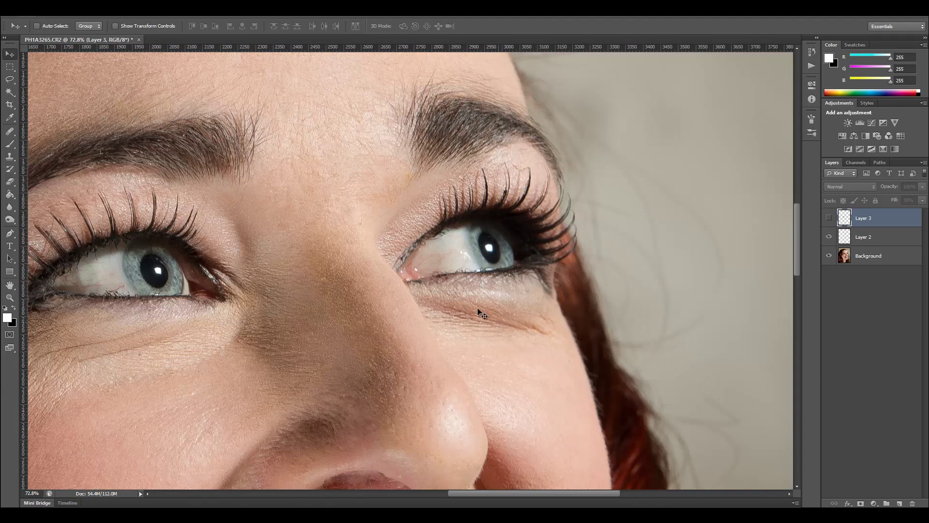
{"action": "left_click", "coordinate": [9, 131]}
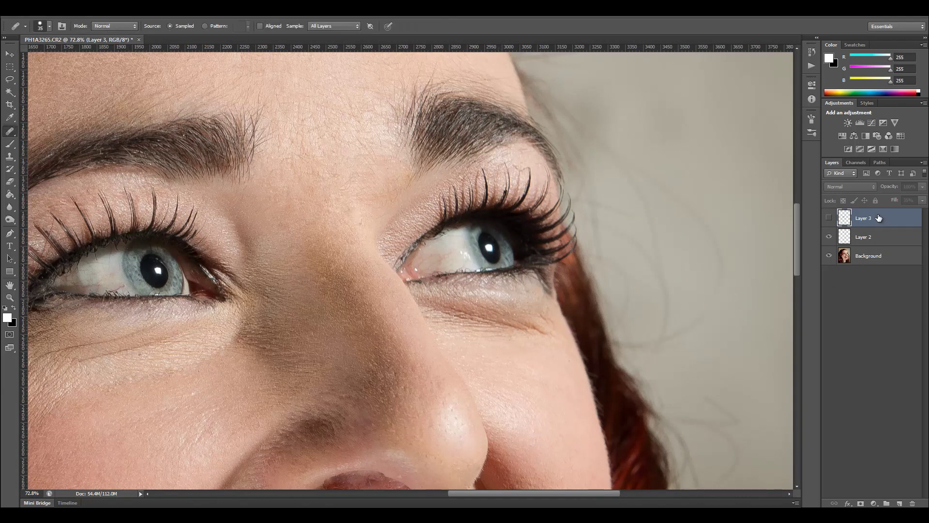
{"action": "left_click", "coordinate": [829, 218]}
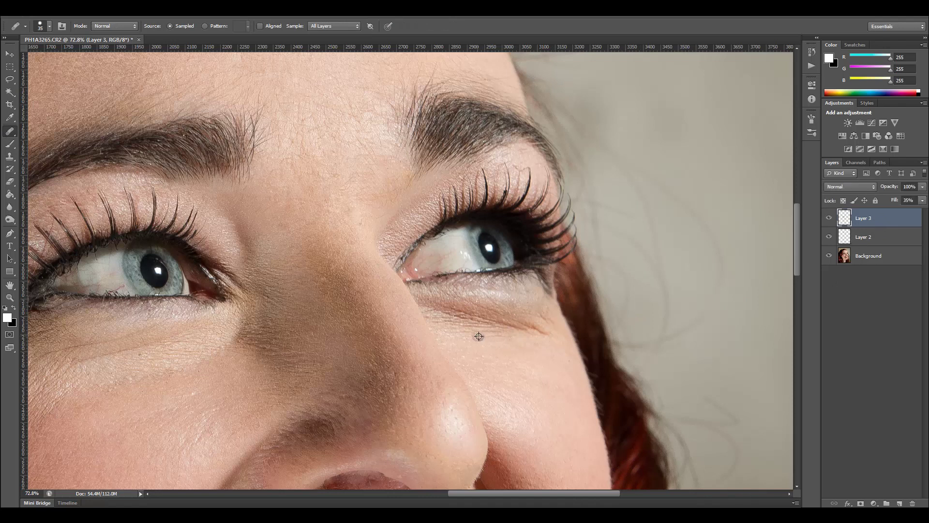
{"action": "left_click", "coordinate": [447, 326], "text": "alt"}
{"action": "left_click_drag", "start_coordinate": [440, 305], "coordinate": [544, 329]}
{"action": "left_click", "coordinate": [462, 328], "text": "alt"}
{"action": "left_click_drag", "start_coordinate": [460, 298], "coordinate": [546, 330]}
{"action": "left_click", "coordinate": [457, 332], "text": "alt"}
{"action": "left_click_drag", "start_coordinate": [452, 309], "coordinate": [549, 335]}
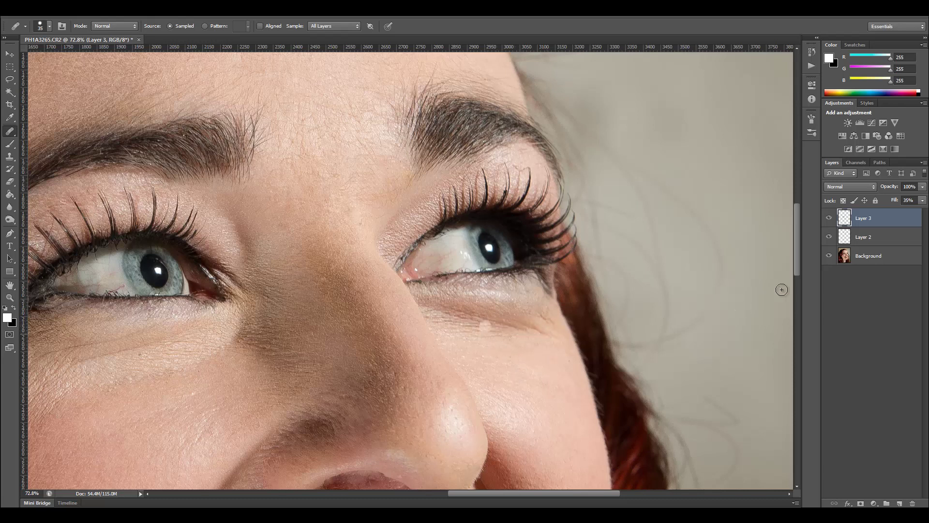
Toggle Layer 3 on and off to compare the under-eye healing, then zoom out.
{"action": "left_click", "coordinate": [829, 218]}
{"action": "left_click", "coordinate": [829, 218]}
{"action": "left_click", "coordinate": [829, 218]}
{"action": "left_click", "coordinate": [829, 218]}
{"action": "left_click", "coordinate": [830, 219]}
{"action": "scroll", "coordinate": [342, 302], "scroll_direction": "down", "scroll_amount": 1}
{"action": "scroll", "coordinate": [341, 302], "scroll_direction": "down", "scroll_amount": 6}
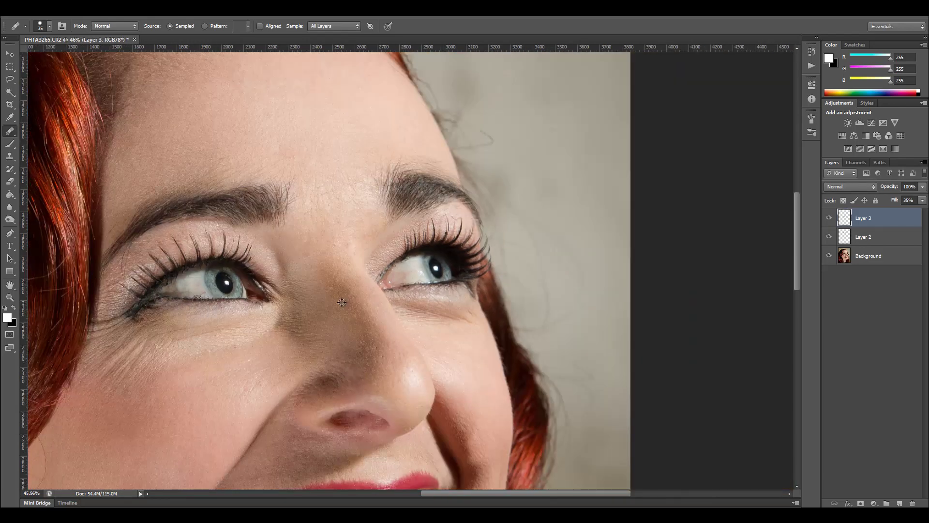
{"action": "scroll", "coordinate": [341, 302], "scroll_direction": "down", "scroll_amount": 2}
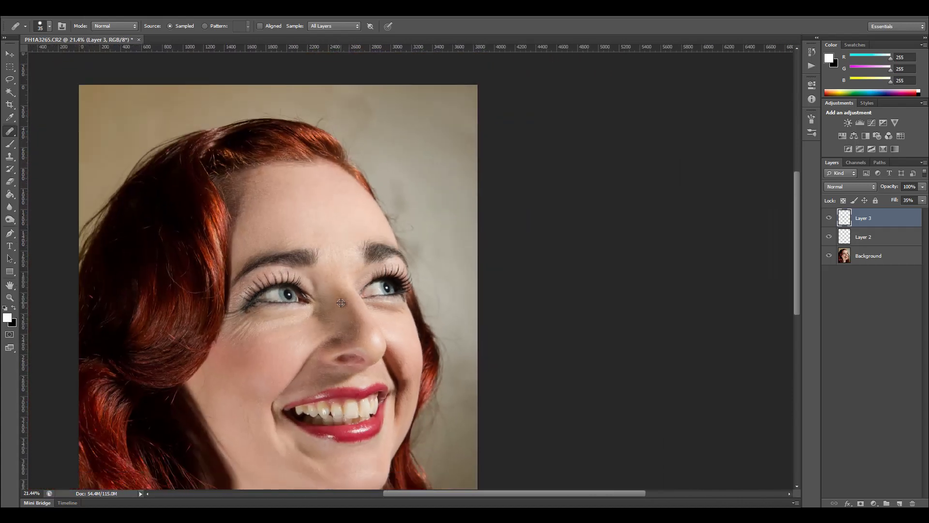
{"action": "scroll", "coordinate": [341, 302], "scroll_direction": "up", "scroll_amount": 4}
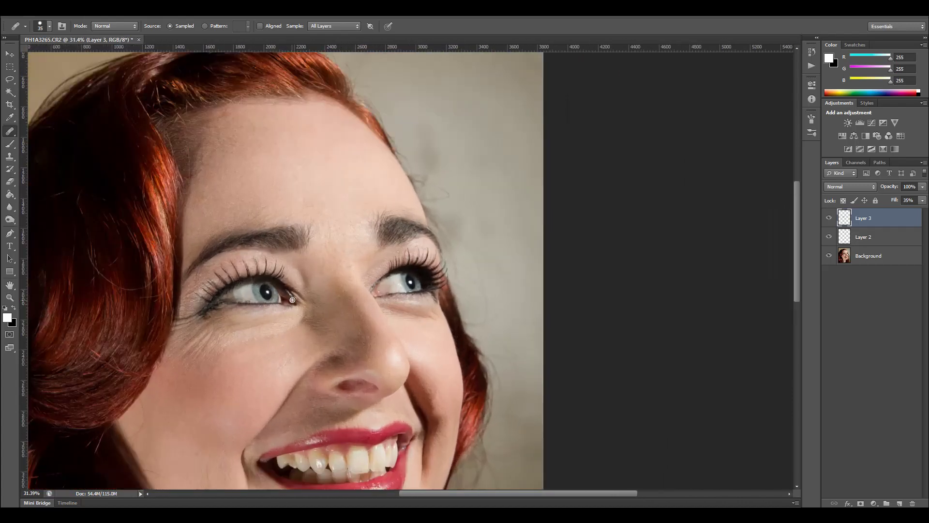
{"action": "left_click", "coordinate": [157, 341]}
Add a new empty Layer 4 and zoom in on the left eye.
{"action": "left_click", "coordinate": [899, 503]}
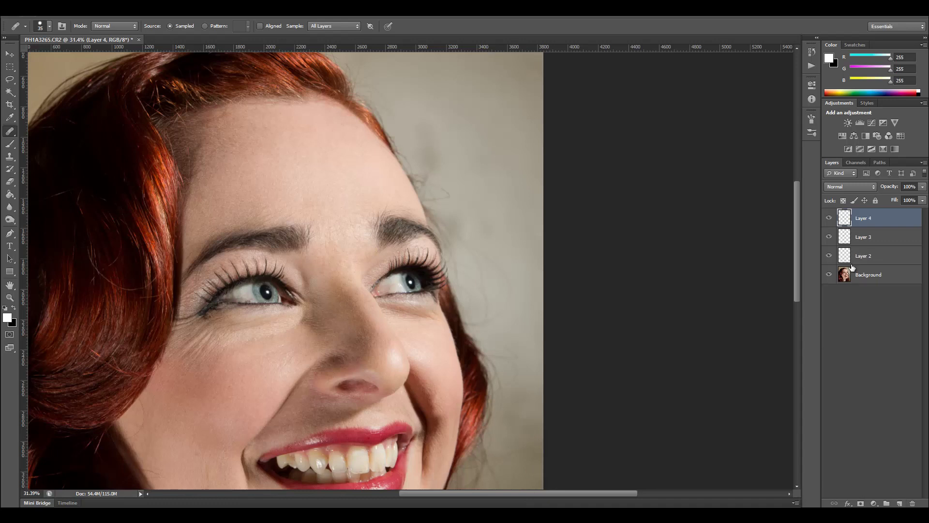
{"action": "left_click_drag", "start_coordinate": [599, 492], "coordinate": [531, 491]}
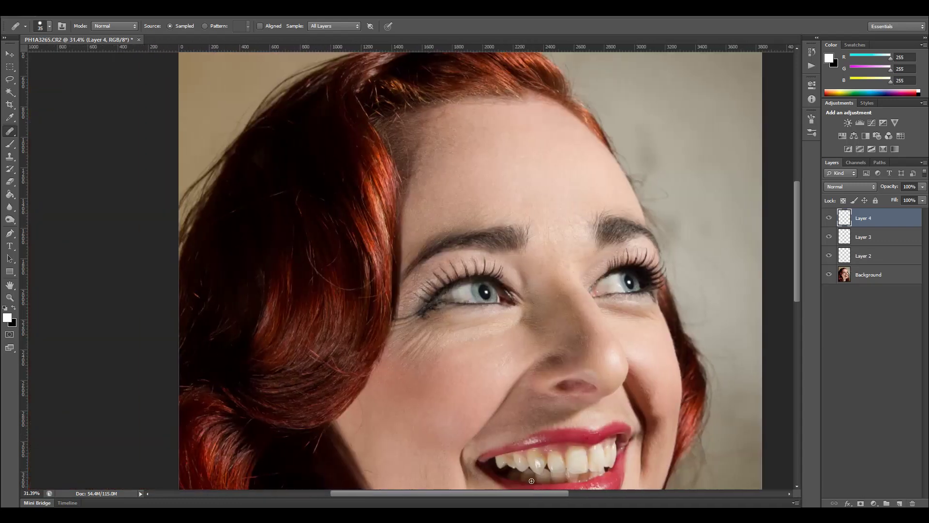
{"action": "left_click", "coordinate": [11, 54]}
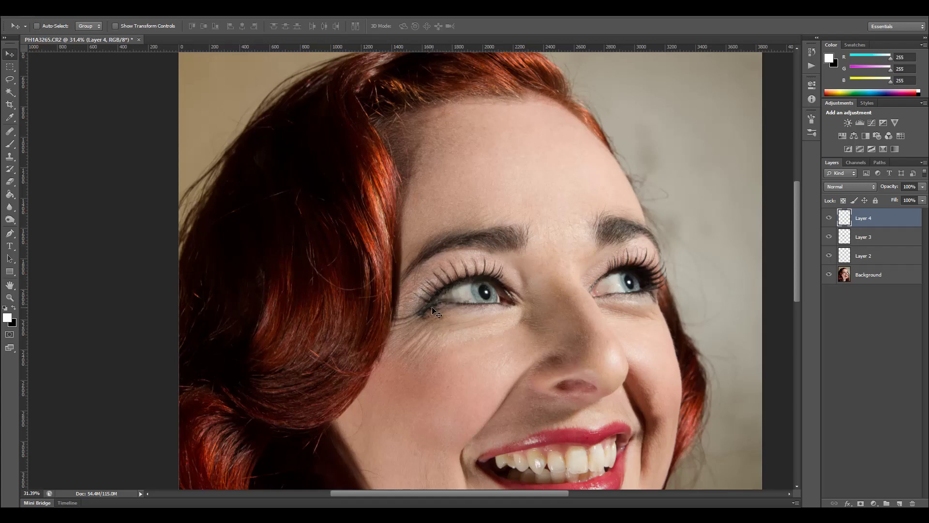
{"action": "scroll", "coordinate": [448, 321], "scroll_direction": "up", "scroll_amount": 1}
{"action": "scroll", "coordinate": [464, 341], "scroll_direction": "up", "scroll_amount": 5}
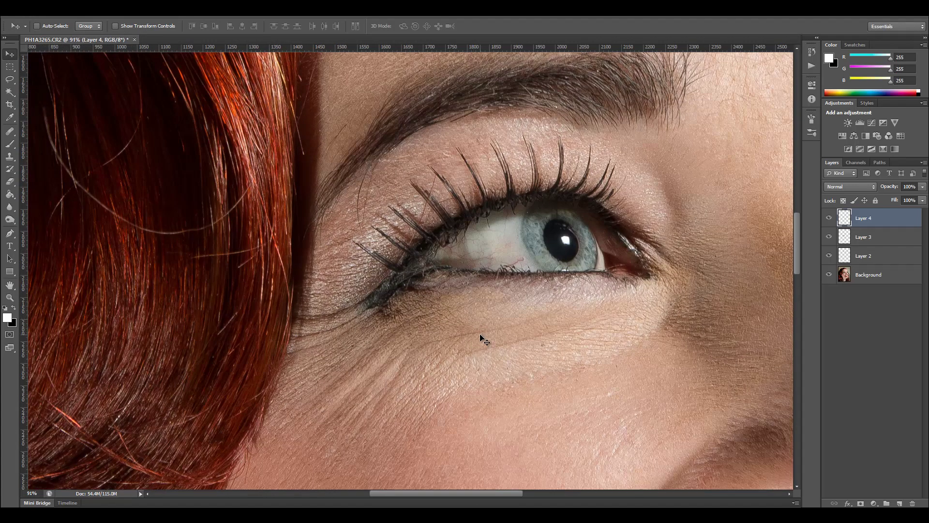
{"action": "scroll", "coordinate": [481, 336], "scroll_direction": "down", "scroll_amount": 1}
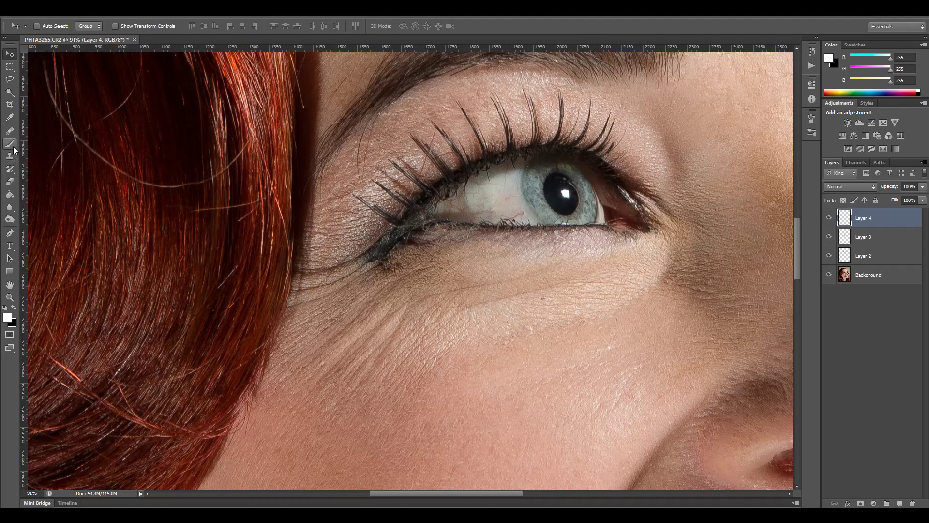
With an enlarged healing brush, heal patches and broad strokes under the eye toward the cheek.
{"action": "left_click", "coordinate": [10, 132]}
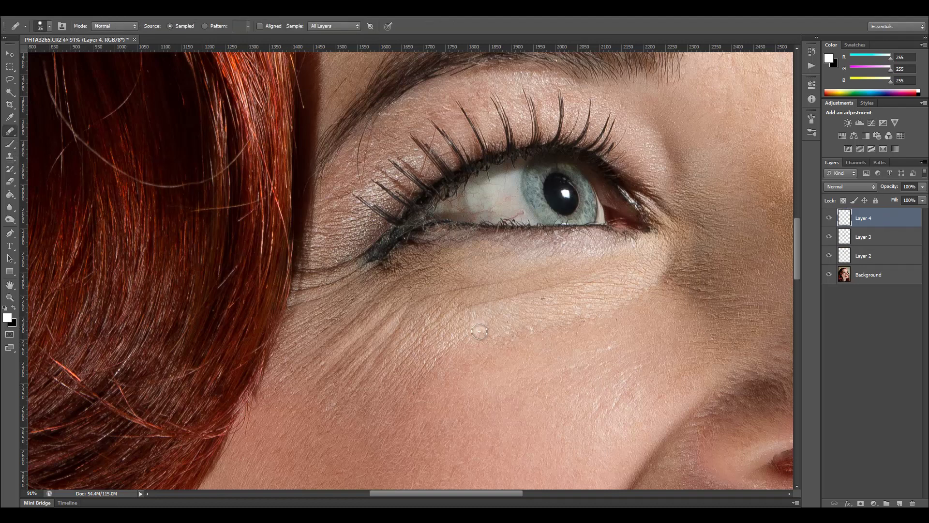
{"action": "key", "text": "bracketright"}
{"action": "key", "text": "bracketright"}
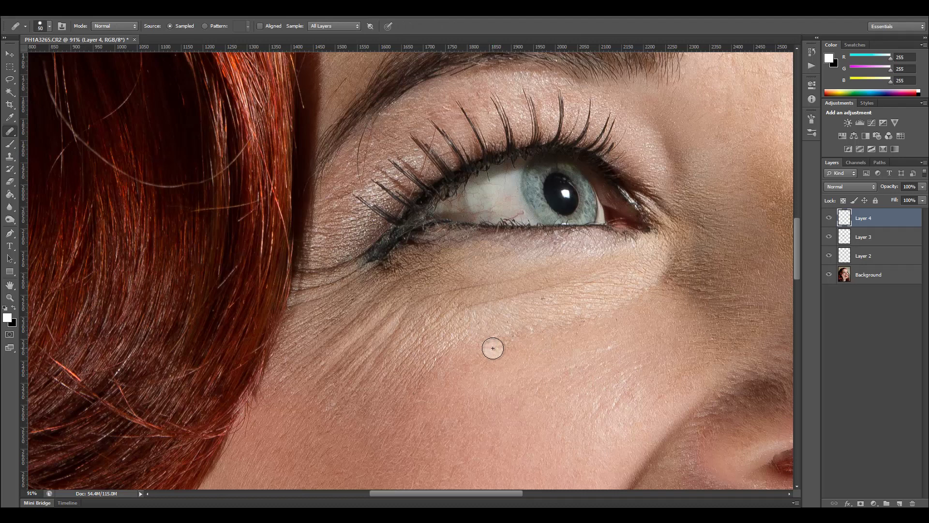
{"action": "left_click", "coordinate": [493, 348], "text": "alt"}
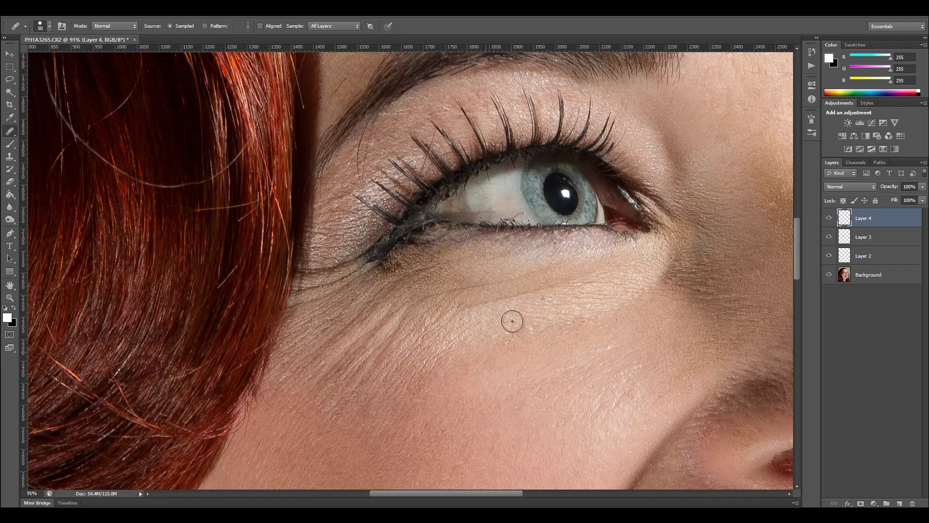
{"action": "left_click", "coordinate": [552, 301]}
{"action": "key", "text": "bracketright"}
{"action": "key", "text": "bracketright"}
{"action": "key", "text": "bracketright"}
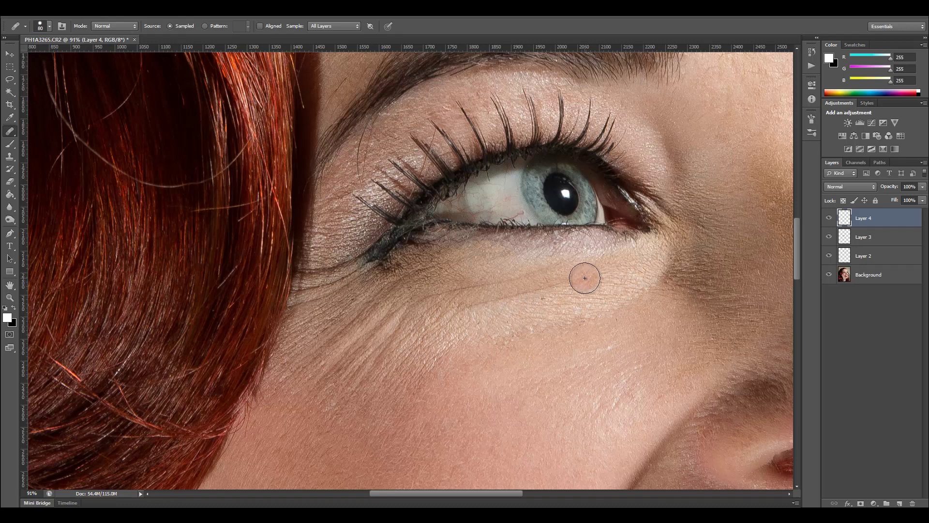
{"action": "mouse_move", "coordinate": [600, 271]}
{"action": "left_mouse_down"}
{"action": "mouse_move", "coordinate": [457, 311]}
{"action": "mouse_move", "coordinate": [358, 371]}
{"action": "left_mouse_up"}
{"action": "mouse_move", "coordinate": [564, 264]}
{"action": "left_mouse_down"}
{"action": "mouse_move", "coordinate": [450, 277]}
{"action": "mouse_move", "coordinate": [327, 350]}
{"action": "mouse_move", "coordinate": [416, 271]}
{"action": "mouse_move", "coordinate": [314, 315]}
{"action": "left_mouse_up"}
Heal the fine lines and creases below and beside the eye's outer corner.
{"action": "left_click", "coordinate": [390, 284]}
{"action": "left_click", "coordinate": [346, 265]}
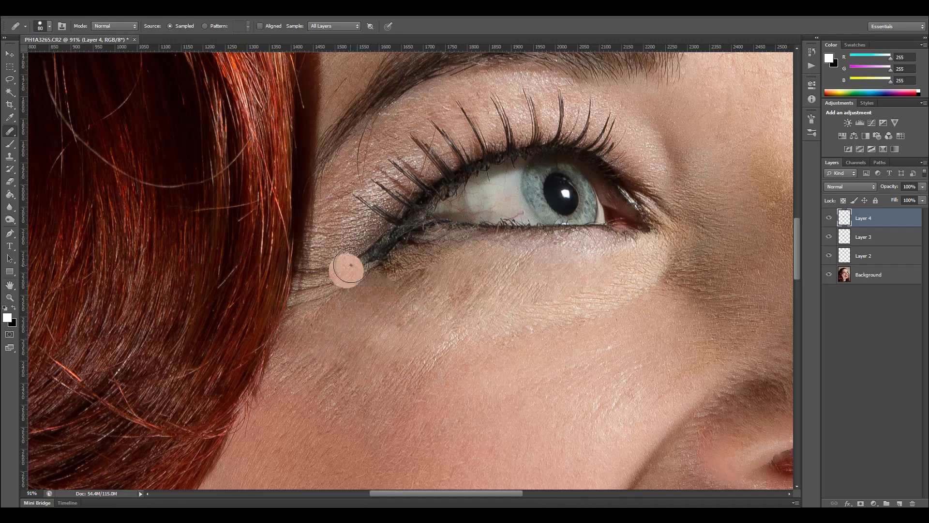
{"action": "left_click_drag", "start_coordinate": [312, 280], "coordinate": [337, 265]}
{"action": "left_click", "coordinate": [373, 307]}
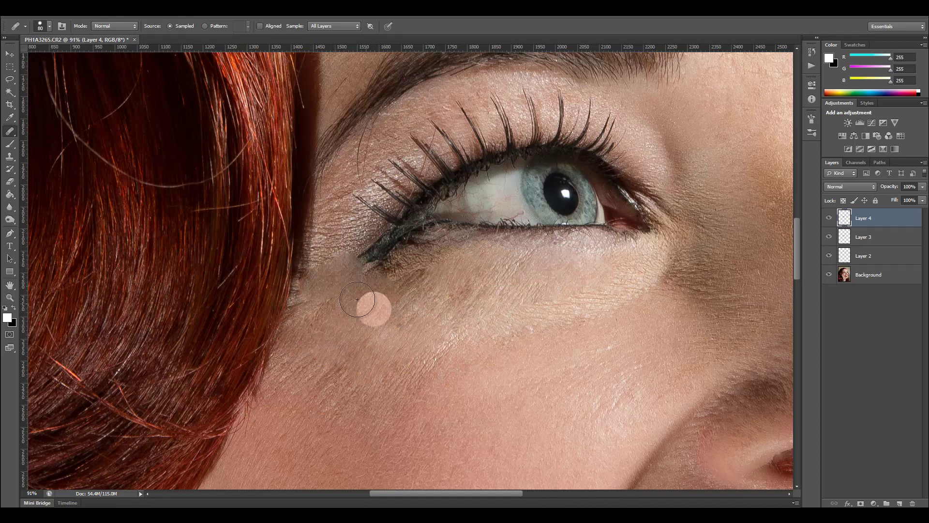
{"action": "left_click", "coordinate": [351, 260]}
{"action": "left_click", "coordinate": [351, 260]}
{"action": "left_click", "coordinate": [307, 290]}
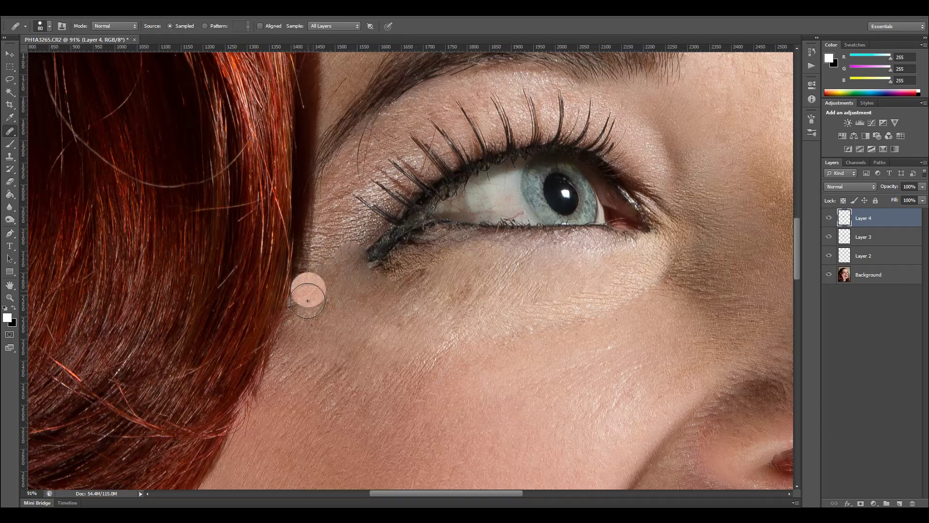
{"action": "left_click", "coordinate": [307, 302]}
{"action": "left_click", "coordinate": [710, 243]}
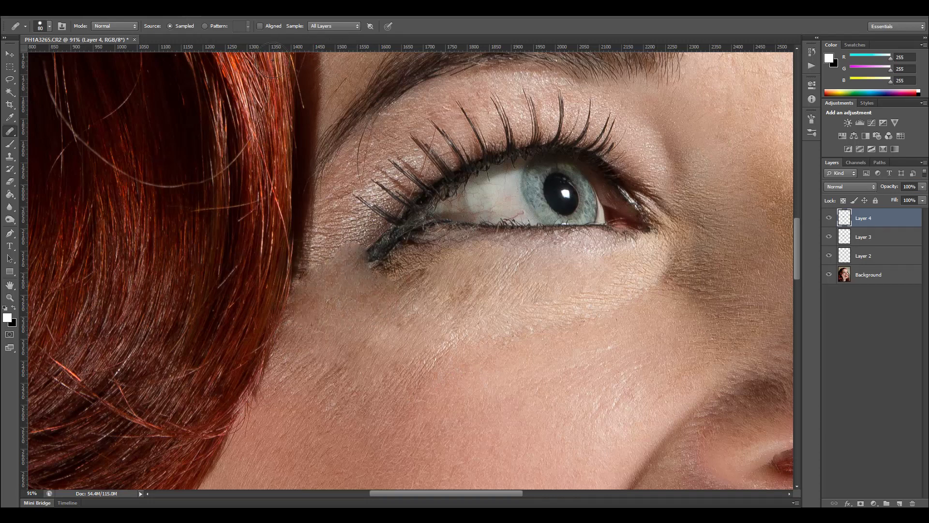
Apply a Gaussian Blur of about 3 px to Layer 4 and lower its fill to 13%.
{"action": "left_click", "coordinate": [155, 17]}
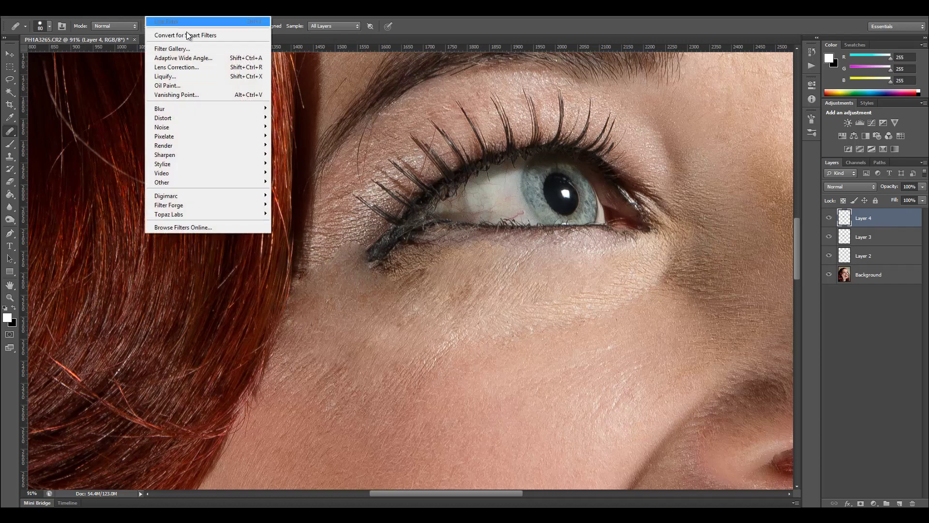
{"action": "mouse_move", "coordinate": [193, 103]}
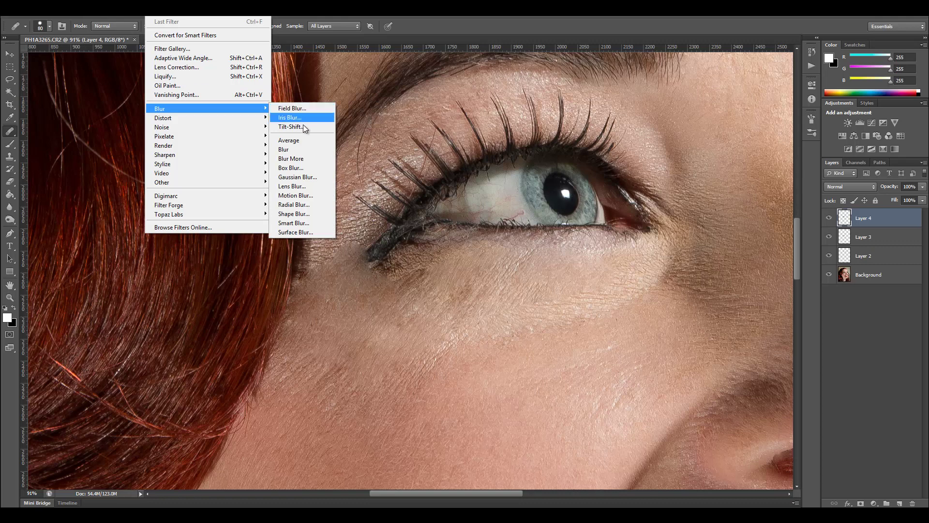
{"action": "left_click", "coordinate": [285, 150]}
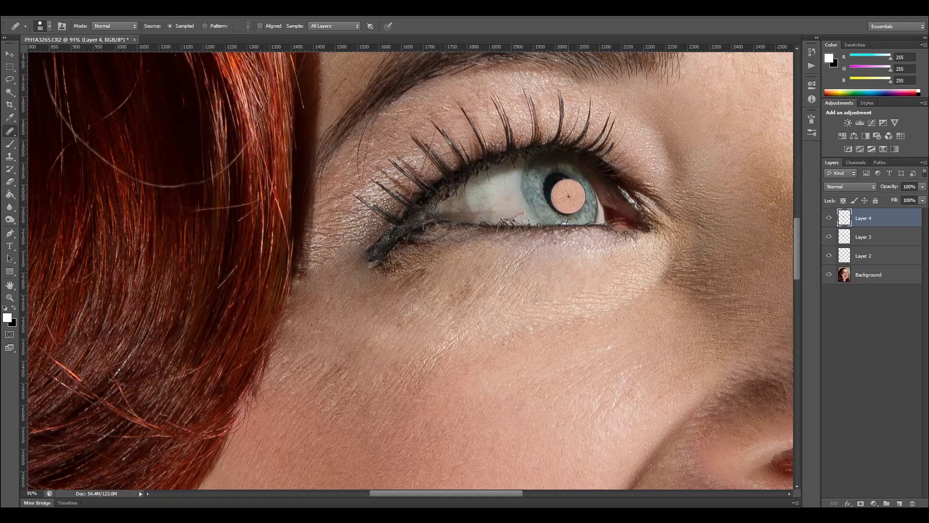
{"action": "left_click", "coordinate": [9, 54]}
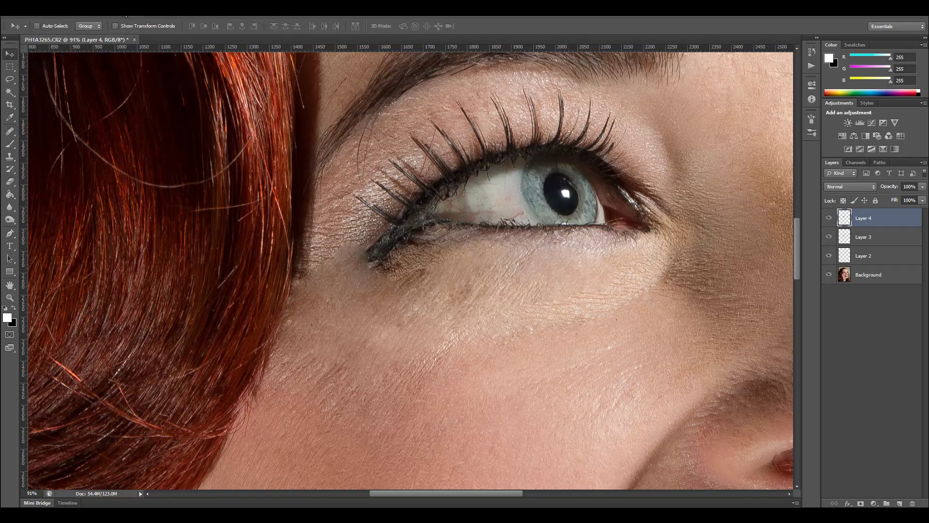
{"action": "key", "text": "alt+t"}
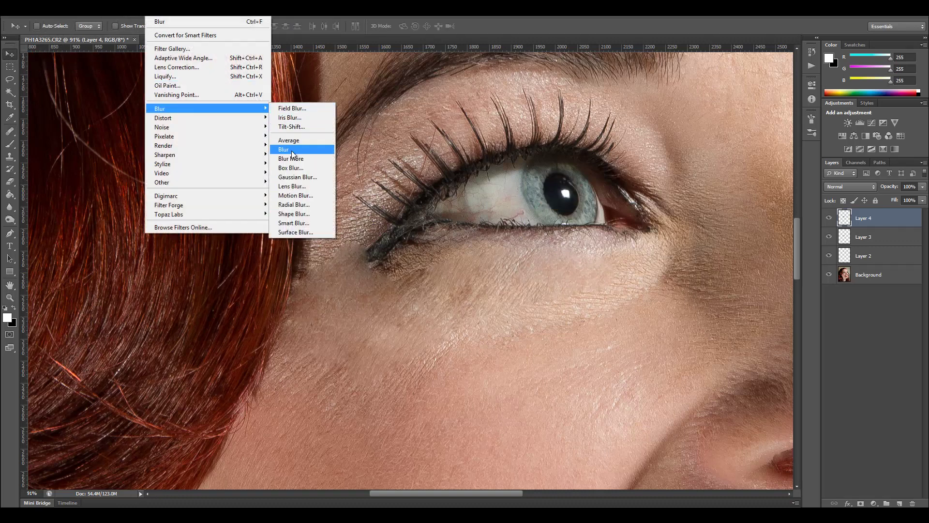
{"action": "left_click", "coordinate": [296, 176]}
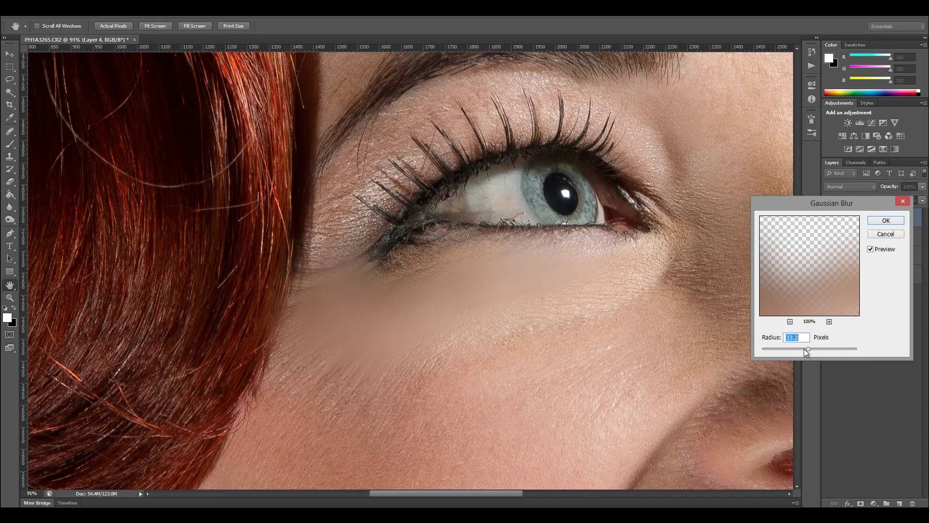
{"action": "left_click_drag", "start_coordinate": [778, 350], "coordinate": [785, 351]}
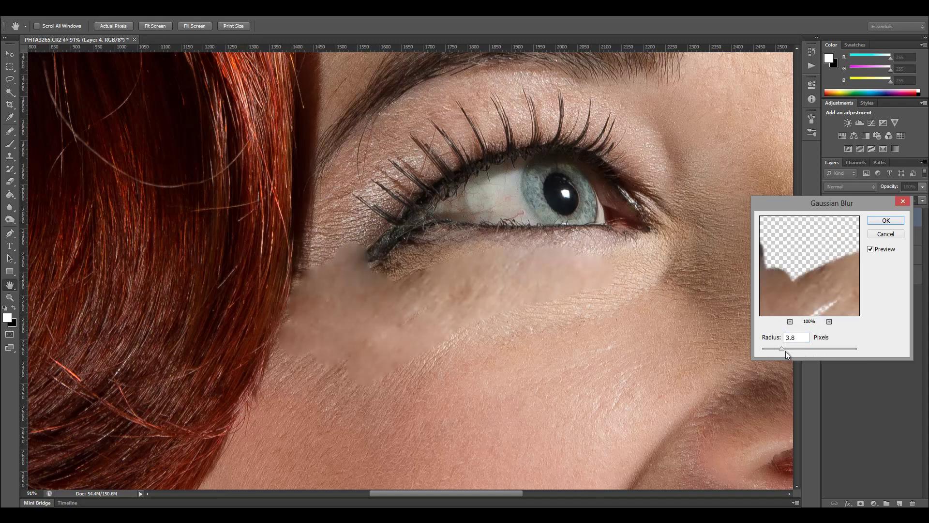
{"action": "left_click", "coordinate": [886, 221]}
{"action": "left_click", "coordinate": [923, 201]}
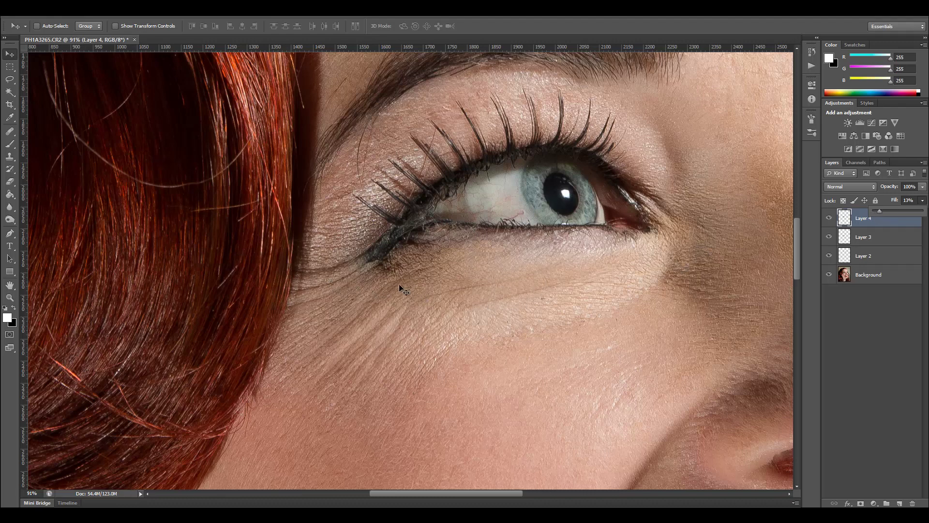
Zoom out, toggle Layer 2 and the under-eye layer to compare, then set Layer 4 fill to 39%.
{"action": "scroll", "coordinate": [569, 316], "scroll_direction": "down", "scroll_amount": 1}
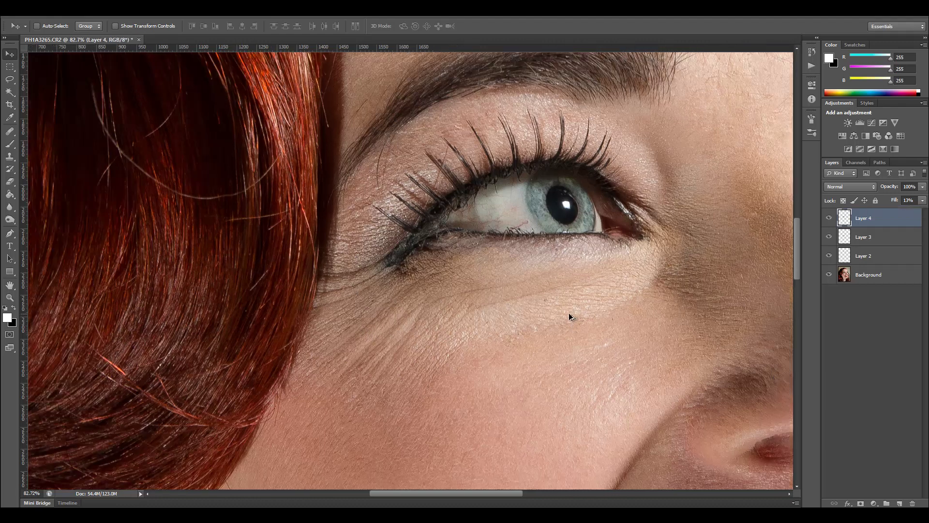
{"action": "scroll", "coordinate": [570, 316], "scroll_direction": "down", "scroll_amount": 15}
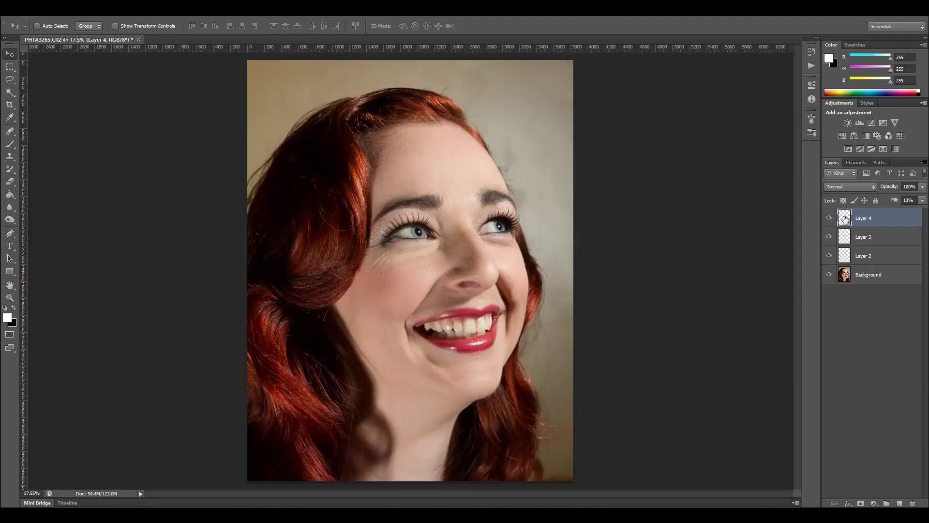
{"action": "left_click", "coordinate": [829, 256]}
{"action": "left_click", "coordinate": [829, 220]}
{"action": "left_click", "coordinate": [830, 218]}
{"action": "left_click", "coordinate": [829, 219]}
{"action": "left_click", "coordinate": [829, 219]}
{"action": "key", "text": "shift+3"}
{"action": "key", "text": "shift+9"}
Add Layer 5 in Soft Light mode, fill it with 50% Gray, and zoom into the left eye.
{"action": "left_click", "coordinate": [900, 503]}
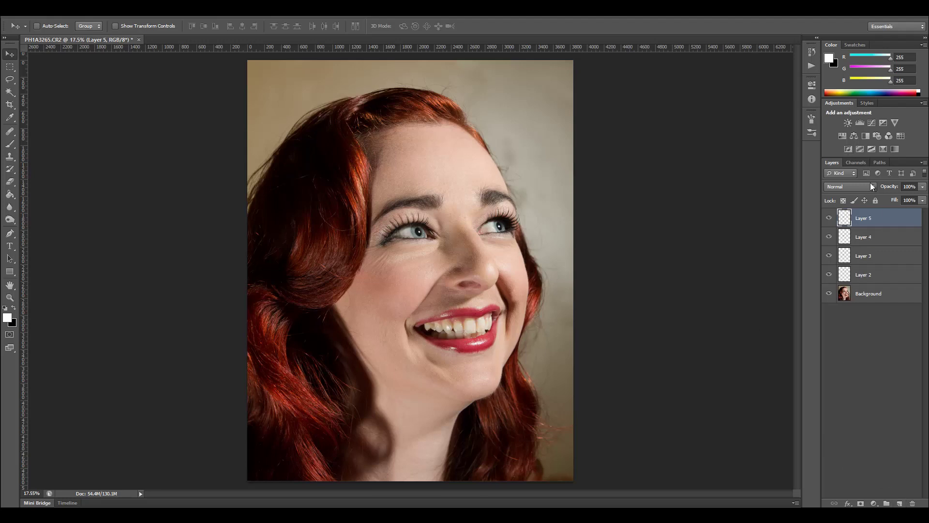
{"action": "left_click", "coordinate": [872, 187]}
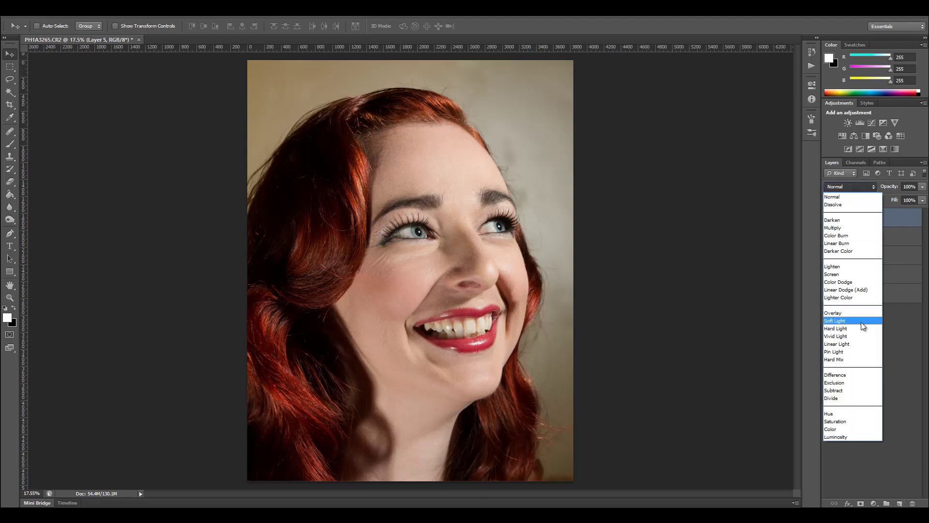
{"action": "left_click", "coordinate": [865, 320]}
{"action": "left_click", "coordinate": [50, 11]}
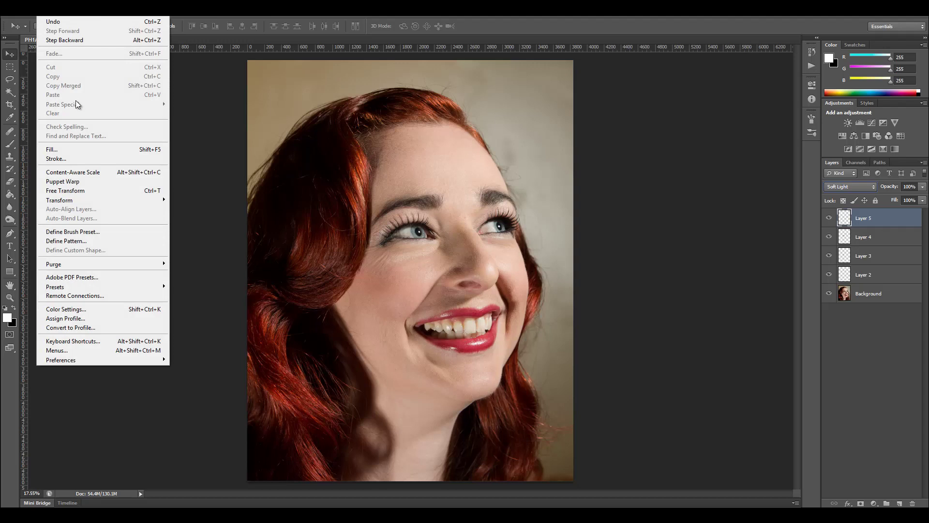
{"action": "left_click", "coordinate": [101, 152]}
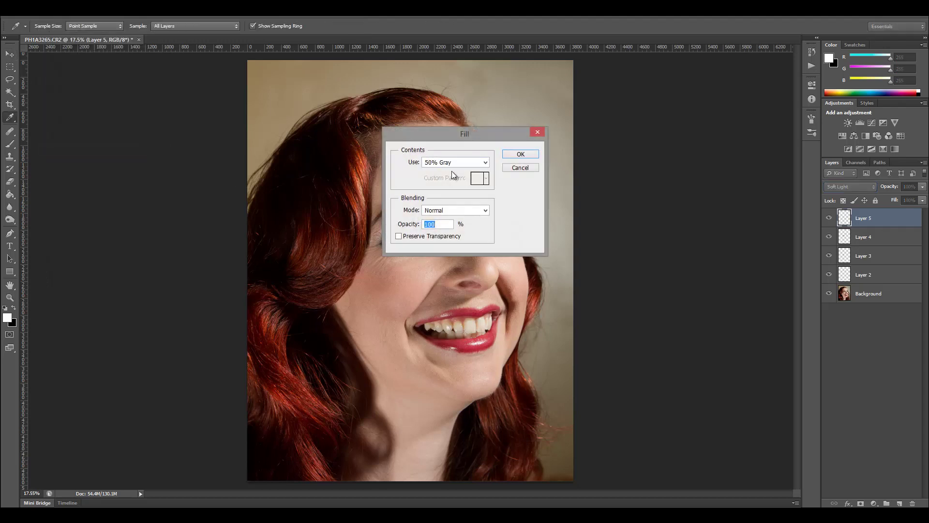
{"action": "key", "text": "v"}
{"action": "left_click", "coordinate": [511, 153]}
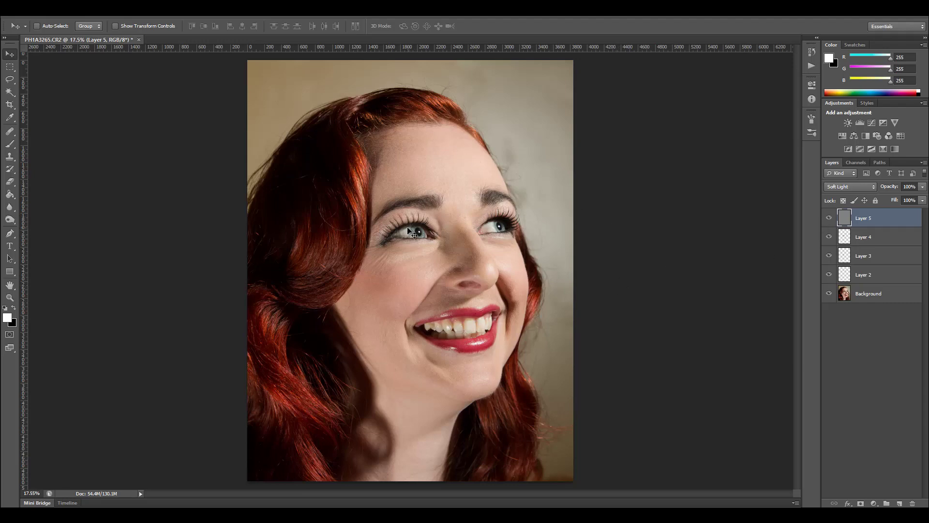
{"action": "scroll", "coordinate": [410, 231], "scroll_direction": "up", "scroll_amount": 6}
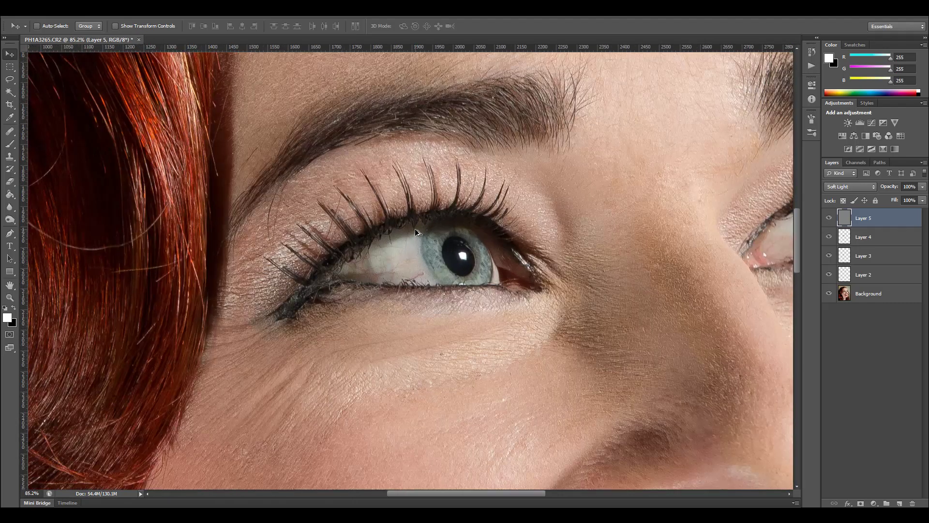
{"action": "scroll", "coordinate": [415, 232], "scroll_direction": "up", "scroll_amount": 3}
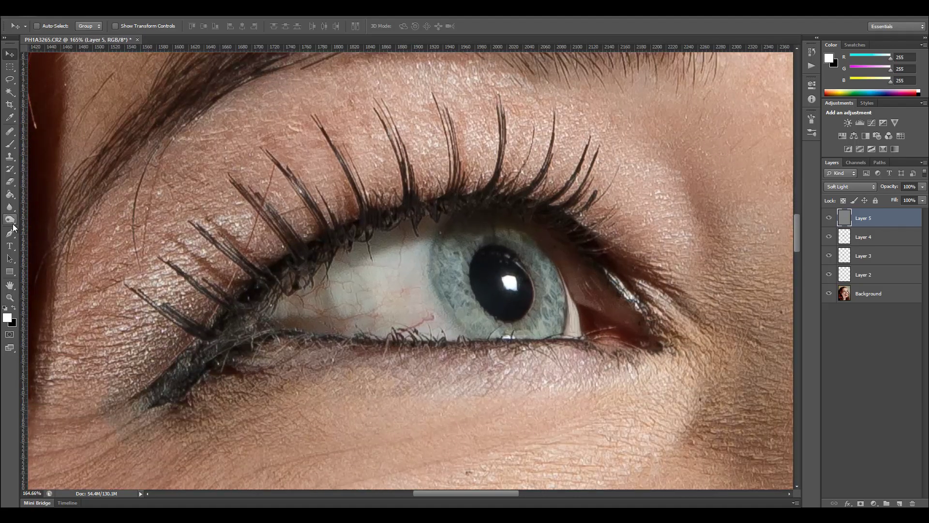
Paint white with a 60 px brush at 10% opacity over the lower left eye white.
{"action": "left_click", "coordinate": [13, 142]}
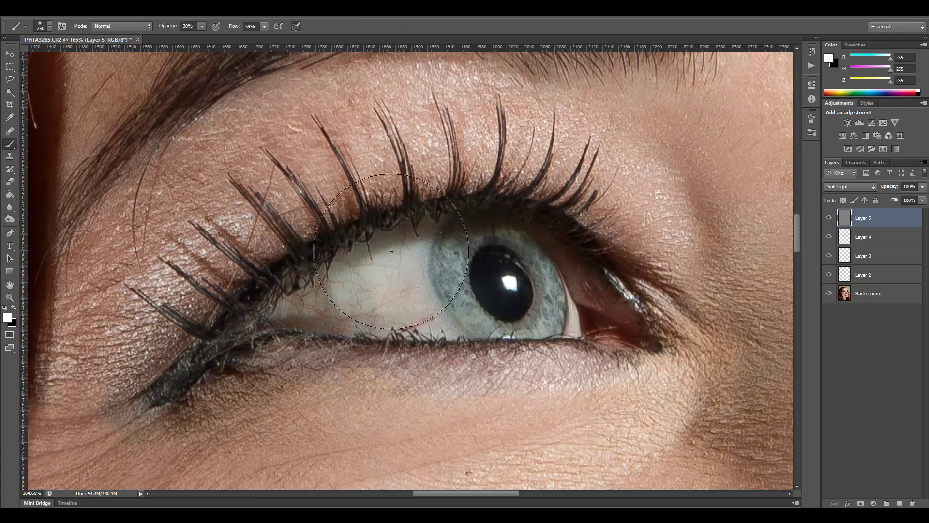
{"action": "key", "text": "bracketleft"}
{"action": "key", "text": "bracketleft"}
{"action": "key", "text": "bracketleft"}
{"action": "key", "text": "bracketleft"}
{"action": "key", "text": "bracketleft"}
{"action": "key", "text": "bracketleft"}
{"action": "key", "text": "bracketleft"}
{"action": "key", "text": "bracketleft"}
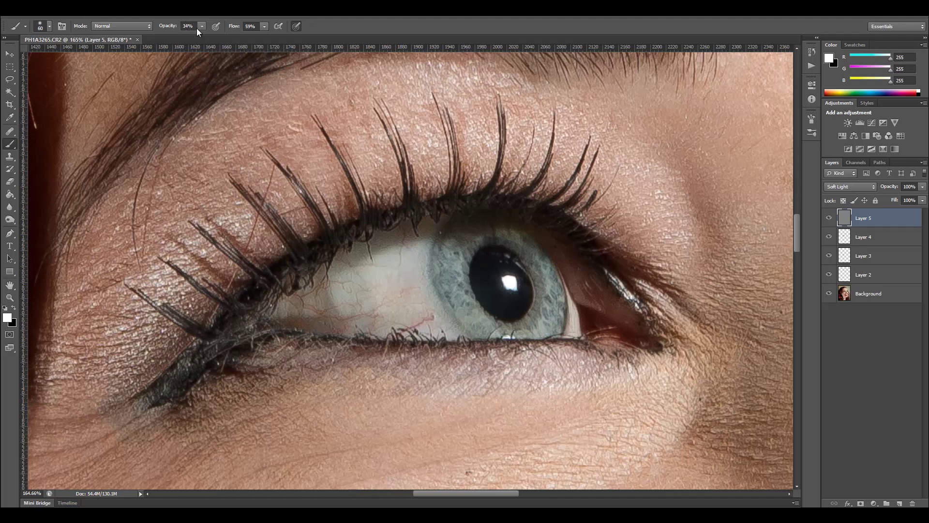
{"action": "key", "text": "1"}
{"action": "scroll", "coordinate": [396, 289], "scroll_direction": "up", "scroll_amount": 4}
{"action": "mouse_move", "coordinate": [396, 233]}
{"action": "left_mouse_down"}
{"action": "mouse_move", "coordinate": [289, 291]}
{"action": "mouse_move", "coordinate": [280, 316]}
{"action": "mouse_move", "coordinate": [447, 328]}
{"action": "mouse_move", "coordinate": [438, 225]}
{"action": "mouse_move", "coordinate": [418, 205]}
{"action": "mouse_move", "coordinate": [274, 308]}
{"action": "mouse_move", "coordinate": [432, 323]}
{"action": "mouse_move", "coordinate": [433, 227]}
{"action": "mouse_move", "coordinate": [383, 241]}
{"action": "mouse_move", "coordinate": [304, 296]}
{"action": "mouse_move", "coordinate": [453, 330]}
{"action": "mouse_move", "coordinate": [312, 329]}
{"action": "mouse_move", "coordinate": [413, 218]}
{"action": "mouse_move", "coordinate": [264, 314]}
{"action": "mouse_move", "coordinate": [403, 212]}
{"action": "mouse_move", "coordinate": [431, 319]}
{"action": "mouse_move", "coordinate": [335, 332]}
{"action": "mouse_move", "coordinate": [339, 316]}
{"action": "mouse_move", "coordinate": [442, 354]}
{"action": "mouse_move", "coordinate": [419, 341]}
{"action": "mouse_move", "coordinate": [422, 251]}
{"action": "mouse_move", "coordinate": [450, 316]}
{"action": "mouse_move", "coordinate": [300, 315]}
{"action": "mouse_move", "coordinate": [373, 241]}
{"action": "mouse_move", "coordinate": [337, 265]}
{"action": "mouse_move", "coordinate": [327, 303]}
{"action": "mouse_move", "coordinate": [401, 313]}
{"action": "mouse_move", "coordinate": [412, 250]}
{"action": "mouse_move", "coordinate": [431, 306]}
{"action": "mouse_move", "coordinate": [408, 317]}
{"action": "mouse_move", "coordinate": [365, 307]}
{"action": "left_mouse_up"}
Shrink the brush to 25 px and paint white over the upper eye white up to the lid.
{"action": "key", "text": "bracketleft"}
{"action": "key", "text": "bracketleft"}
{"action": "key", "text": "bracketleft"}
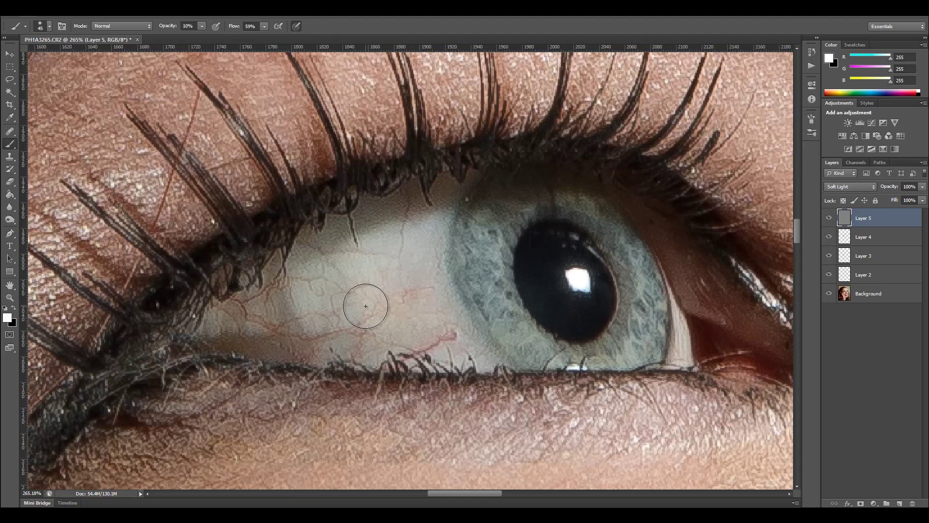
{"action": "mouse_move", "coordinate": [405, 242]}
{"action": "left_mouse_down"}
{"action": "mouse_move", "coordinate": [394, 234]}
{"action": "mouse_move", "coordinate": [355, 253]}
{"action": "mouse_move", "coordinate": [422, 202]}
{"action": "left_mouse_up"}
{"action": "key", "text": "bracketleft"}
{"action": "key", "text": "x"}
{"action": "key", "text": "x"}
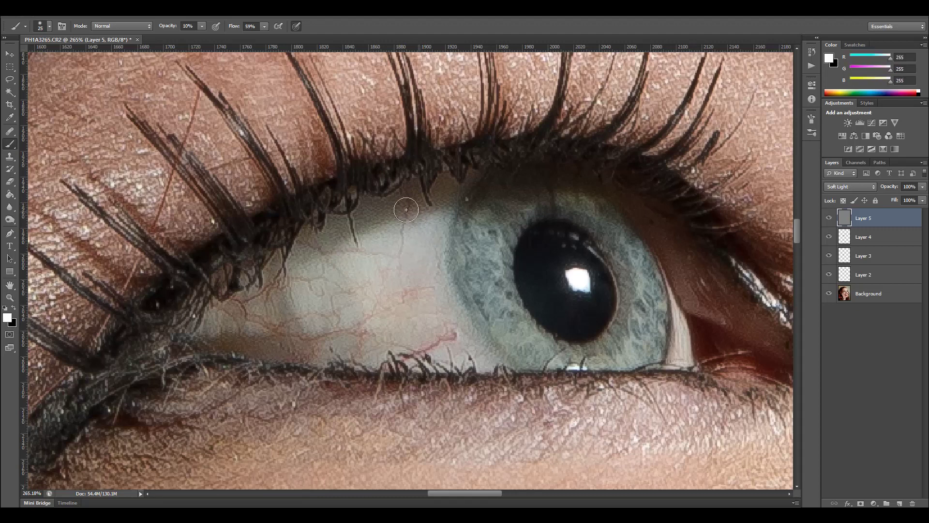
{"action": "mouse_move", "coordinate": [406, 210]}
{"action": "left_mouse_down"}
{"action": "mouse_move", "coordinate": [314, 253]}
{"action": "mouse_move", "coordinate": [429, 187]}
{"action": "mouse_move", "coordinate": [336, 273]}
{"action": "mouse_move", "coordinate": [381, 306]}
{"action": "mouse_move", "coordinate": [423, 288]}
{"action": "mouse_move", "coordinate": [426, 226]}
{"action": "mouse_move", "coordinate": [436, 361]}
{"action": "mouse_move", "coordinate": [294, 332]}
{"action": "mouse_move", "coordinate": [340, 251]}
{"action": "mouse_move", "coordinate": [298, 272]}
{"action": "mouse_move", "coordinate": [326, 241]}
{"action": "mouse_move", "coordinate": [318, 251]}
{"action": "mouse_move", "coordinate": [384, 258]}
{"action": "mouse_move", "coordinate": [384, 326]}
{"action": "mouse_move", "coordinate": [368, 244]}
{"action": "mouse_move", "coordinate": [376, 244]}
{"action": "mouse_move", "coordinate": [408, 336]}
{"action": "mouse_move", "coordinate": [390, 265]}
{"action": "mouse_move", "coordinate": [431, 220]}
{"action": "mouse_move", "coordinate": [427, 337]}
{"action": "mouse_move", "coordinate": [301, 322]}
{"action": "mouse_move", "coordinate": [291, 336]}
{"action": "mouse_move", "coordinate": [390, 212]}
{"action": "mouse_move", "coordinate": [316, 270]}
{"action": "mouse_move", "coordinate": [350, 291]}
{"action": "mouse_move", "coordinate": [459, 324]}
{"action": "mouse_move", "coordinate": [391, 320]}
{"action": "mouse_move", "coordinate": [431, 346]}
{"action": "mouse_move", "coordinate": [394, 279]}
{"action": "mouse_move", "coordinate": [395, 241]}
{"action": "mouse_move", "coordinate": [431, 176]}
{"action": "left_mouse_up"}
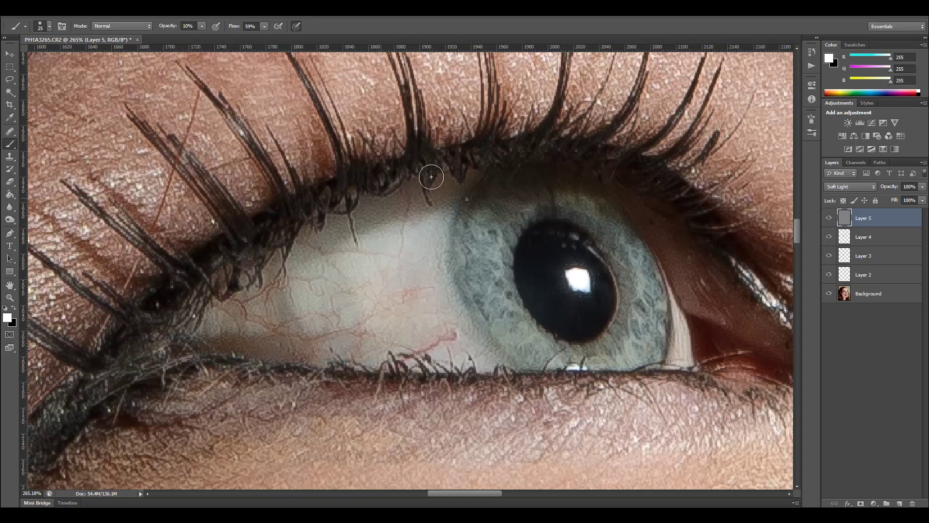
Toggle Layer 5's visibility to compare the brightened eye white with the original, leaving it visible.
{"action": "left_click", "coordinate": [829, 218]}
{"action": "left_click", "coordinate": [829, 219]}
{"action": "left_click", "coordinate": [829, 219]}
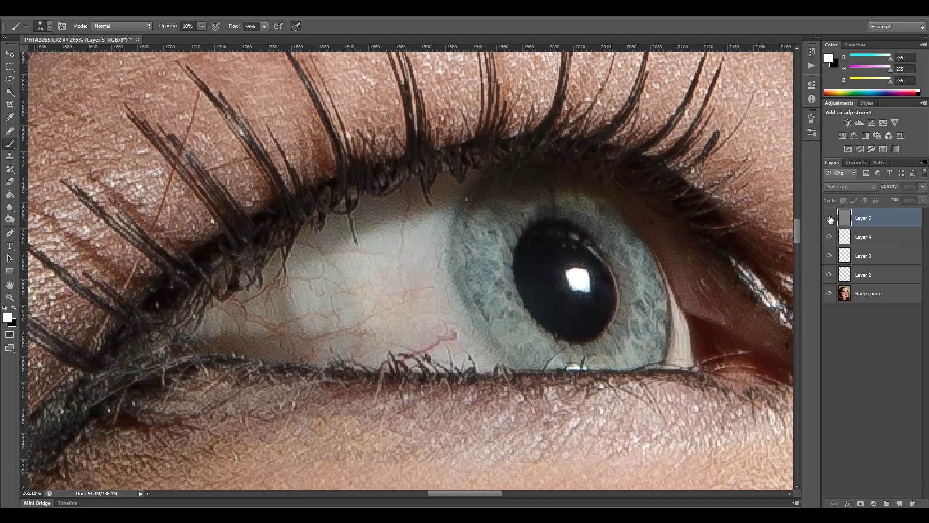
{"action": "left_click", "coordinate": [829, 219]}
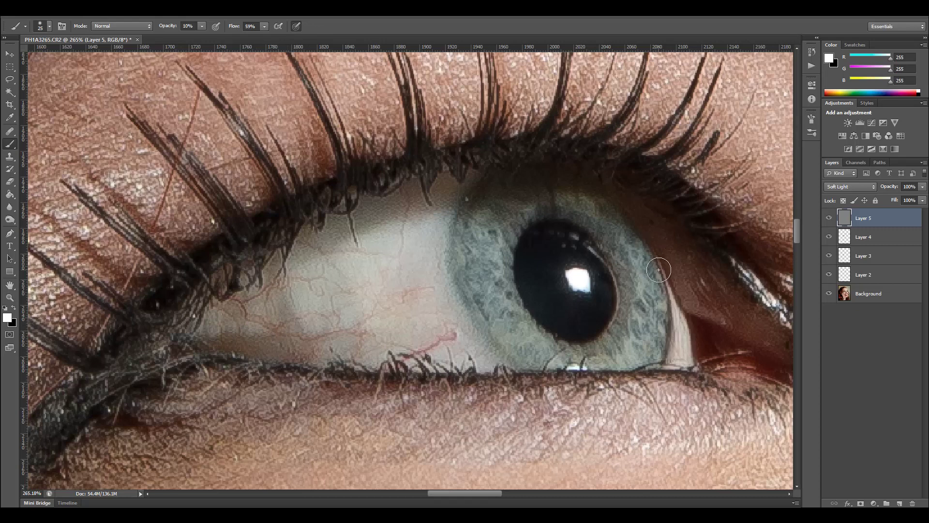
Brighten the white of the right-hand eye with a white stroke.
{"action": "left_click_drag", "start_coordinate": [715, 264], "coordinate": [253, 265]}
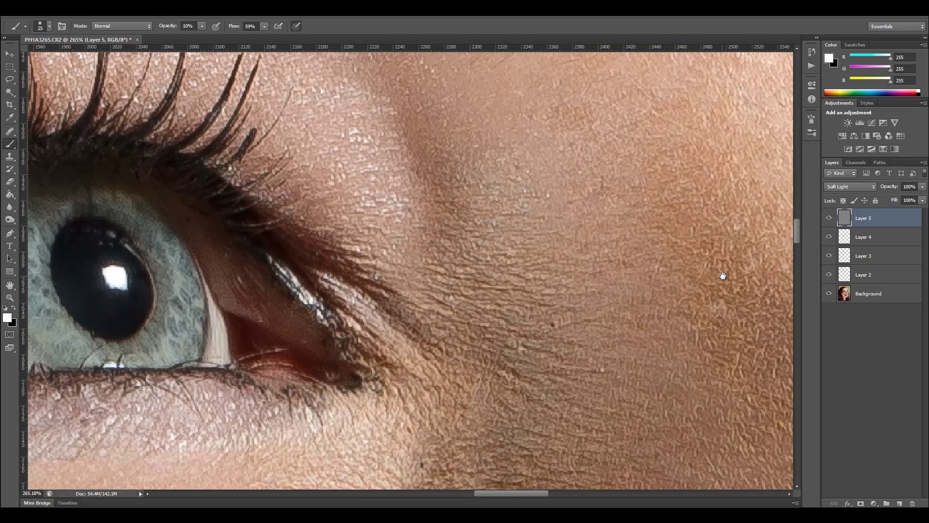
{"action": "left_click_drag", "start_coordinate": [723, 275], "coordinate": [334, 345]}
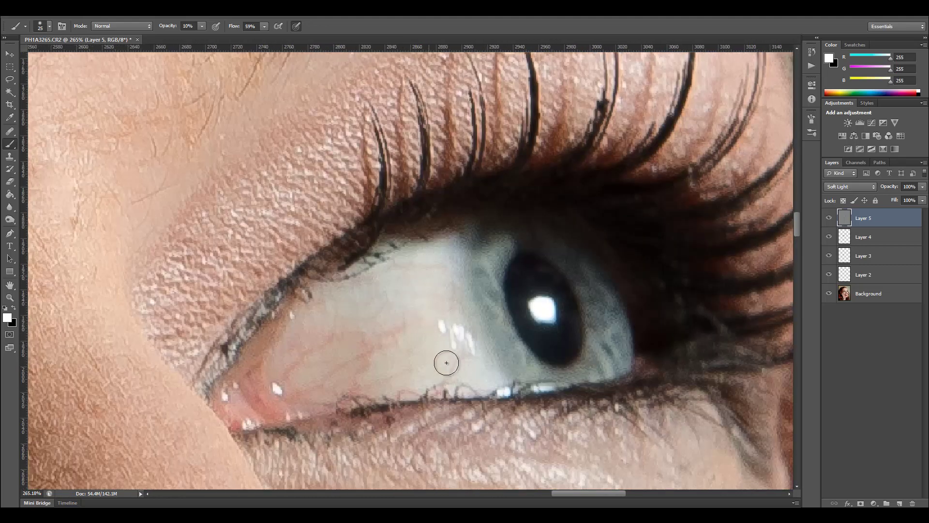
{"action": "mouse_move", "coordinate": [446, 363]}
{"action": "left_mouse_down"}
{"action": "mouse_move", "coordinate": [408, 272]}
{"action": "mouse_move", "coordinate": [368, 307]}
{"action": "mouse_move", "coordinate": [307, 317]}
{"action": "mouse_move", "coordinate": [268, 372]}
{"action": "mouse_move", "coordinate": [426, 338]}
{"action": "mouse_move", "coordinate": [403, 330]}
{"action": "mouse_move", "coordinate": [370, 369]}
{"action": "mouse_move", "coordinate": [481, 377]}
{"action": "mouse_move", "coordinate": [440, 377]}
{"action": "mouse_move", "coordinate": [401, 344]}
{"action": "mouse_move", "coordinate": [444, 393]}
{"action": "mouse_move", "coordinate": [466, 378]}
{"action": "mouse_move", "coordinate": [323, 389]}
{"action": "mouse_move", "coordinate": [341, 356]}
{"action": "mouse_move", "coordinate": [451, 383]}
{"action": "mouse_move", "coordinate": [460, 227]}
{"action": "mouse_move", "coordinate": [479, 361]}
{"action": "mouse_move", "coordinate": [491, 380]}
{"action": "mouse_move", "coordinate": [416, 276]}
{"action": "mouse_move", "coordinate": [376, 315]}
{"action": "left_mouse_up"}
{"action": "scroll", "coordinate": [376, 315], "scroll_direction": "down", "scroll_amount": 8}
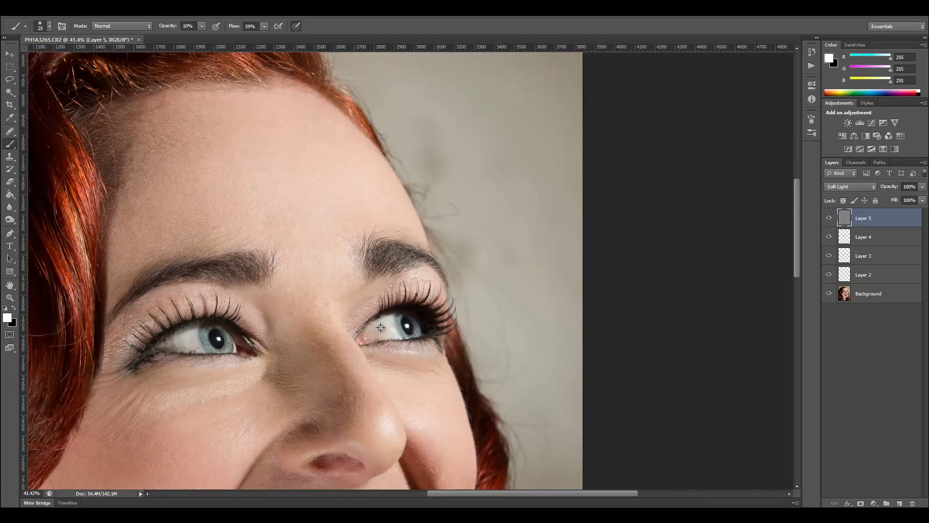
{"action": "scroll", "coordinate": [380, 328], "scroll_direction": "down", "scroll_amount": 2}
{"action": "left_click", "coordinate": [829, 218]}
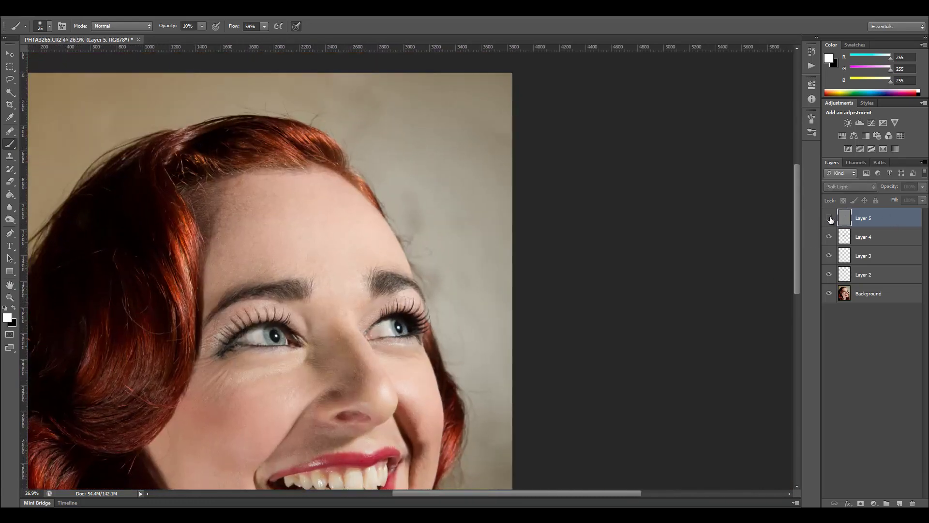
{"action": "left_click", "coordinate": [830, 219]}
{"action": "left_click", "coordinate": [829, 220]}
{"action": "left_click", "coordinate": [830, 219]}
{"action": "left_click", "coordinate": [830, 219]}
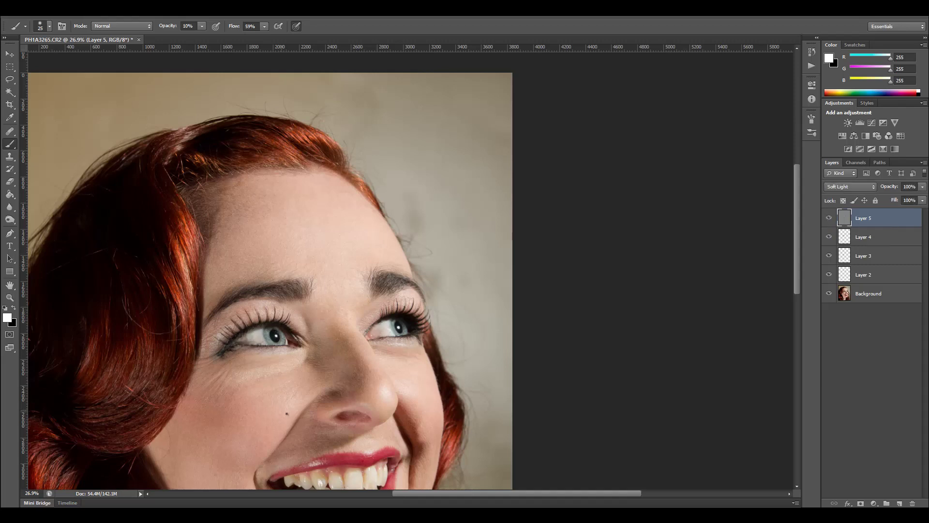
{"action": "scroll", "coordinate": [297, 349], "scroll_direction": "down", "scroll_amount": 3}
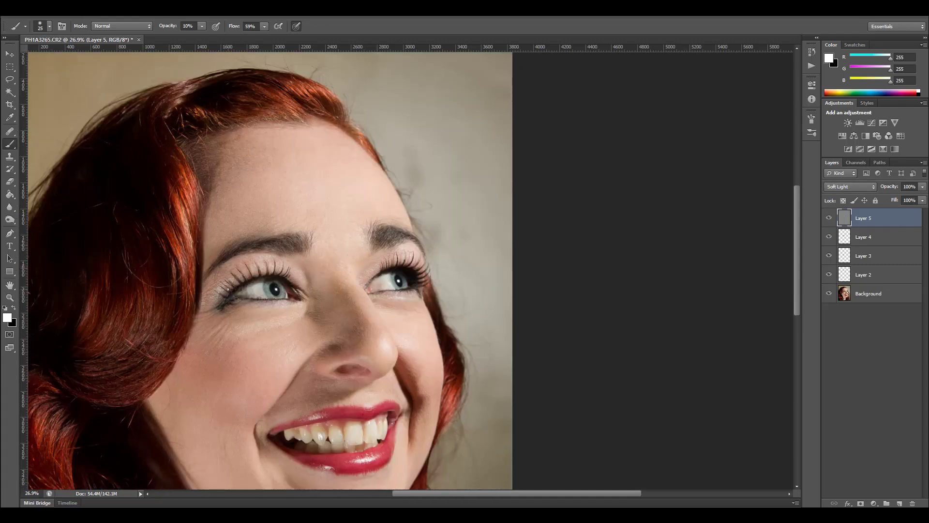
Enlarge the brush to 40 px and whiten the front and upper teeth across the smile at 10% opacity.
{"action": "scroll", "coordinate": [306, 409], "scroll_direction": "up", "scroll_amount": 3}
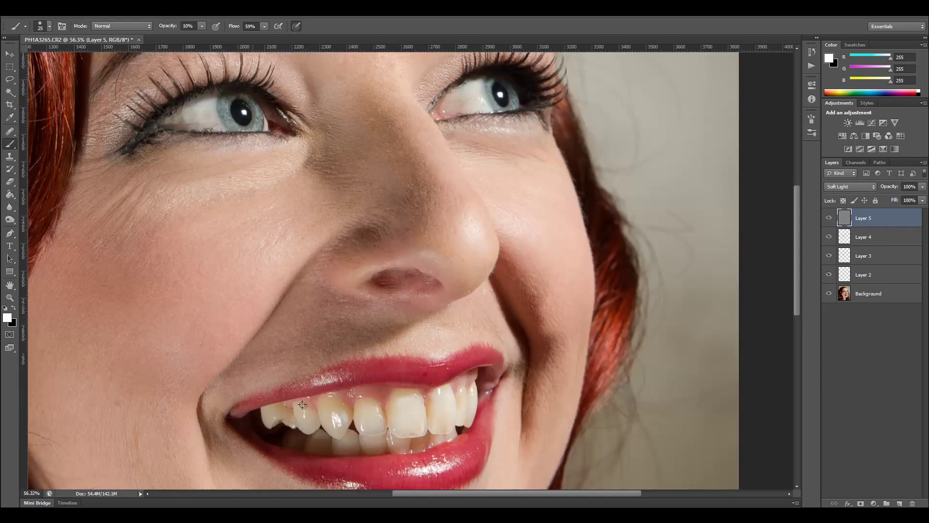
{"action": "scroll", "coordinate": [334, 407], "scroll_direction": "up", "scroll_amount": 1}
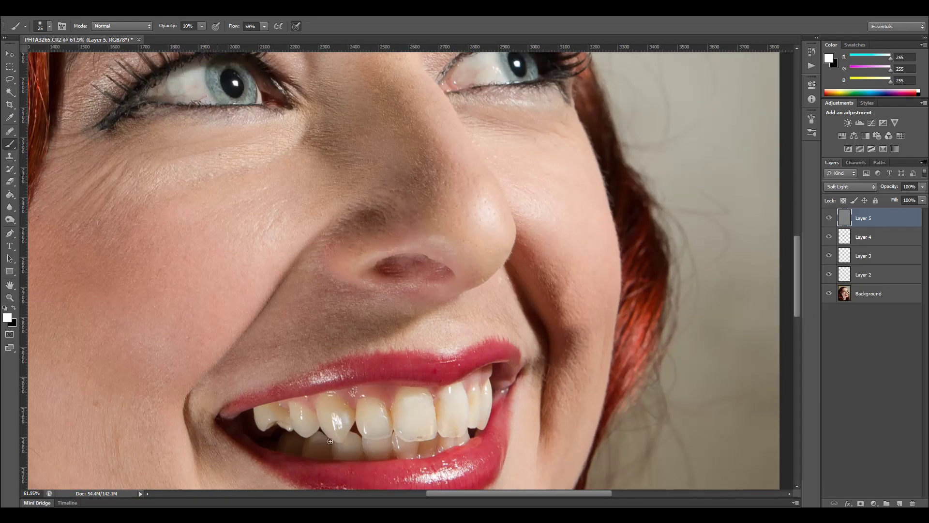
{"action": "key", "text": "bracketright"}
{"action": "key", "text": "bracketright"}
{"action": "key", "text": "bracketright"}
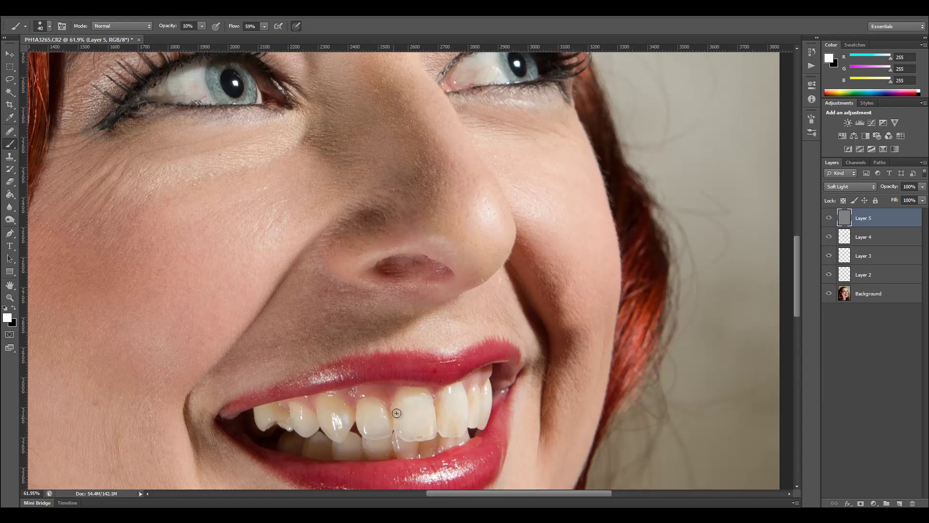
{"action": "mouse_move", "coordinate": [396, 413]}
{"action": "left_mouse_down"}
{"action": "mouse_move", "coordinate": [456, 422]}
{"action": "mouse_move", "coordinate": [408, 439]}
{"action": "mouse_move", "coordinate": [422, 418]}
{"action": "mouse_move", "coordinate": [354, 417]}
{"action": "mouse_move", "coordinate": [339, 402]}
{"action": "mouse_move", "coordinate": [305, 413]}
{"action": "mouse_move", "coordinate": [281, 402]}
{"action": "mouse_move", "coordinate": [284, 414]}
{"action": "mouse_move", "coordinate": [311, 401]}
{"action": "mouse_move", "coordinate": [315, 410]}
{"action": "mouse_move", "coordinate": [344, 403]}
{"action": "mouse_move", "coordinate": [356, 419]}
{"action": "mouse_move", "coordinate": [336, 405]}
{"action": "mouse_move", "coordinate": [390, 406]}
{"action": "mouse_move", "coordinate": [388, 428]}
{"action": "mouse_move", "coordinate": [389, 415]}
{"action": "mouse_move", "coordinate": [352, 439]}
{"action": "left_mouse_up"}
{"action": "mouse_move", "coordinate": [475, 373]}
{"action": "left_mouse_down"}
{"action": "mouse_move", "coordinate": [471, 398]}
{"action": "mouse_move", "coordinate": [439, 407]}
{"action": "mouse_move", "coordinate": [504, 389]}
{"action": "mouse_move", "coordinate": [479, 396]}
{"action": "mouse_move", "coordinate": [491, 382]}
{"action": "mouse_move", "coordinate": [481, 418]}
{"action": "mouse_move", "coordinate": [325, 390]}
{"action": "left_mouse_up"}
{"action": "left_click_drag", "start_coordinate": [270, 408], "coordinate": [301, 422]}
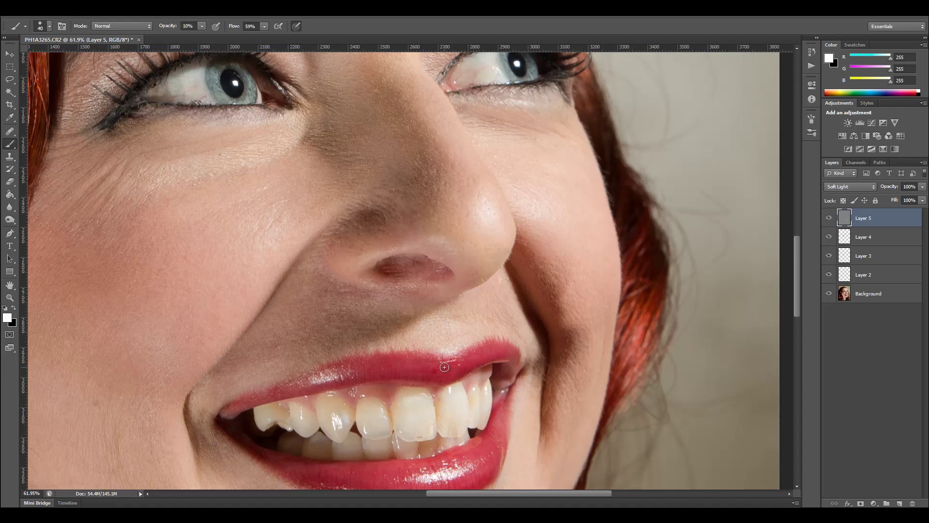
Swap the foreground colour to black and zoom out to show the full portrait.
{"action": "key", "text": "x"}
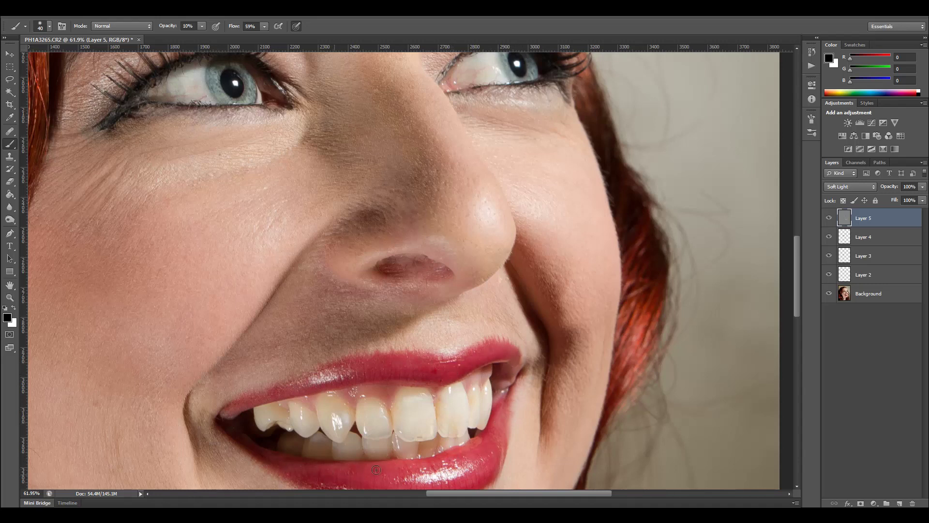
{"action": "scroll", "coordinate": [413, 402], "scroll_direction": "down", "scroll_amount": 3}
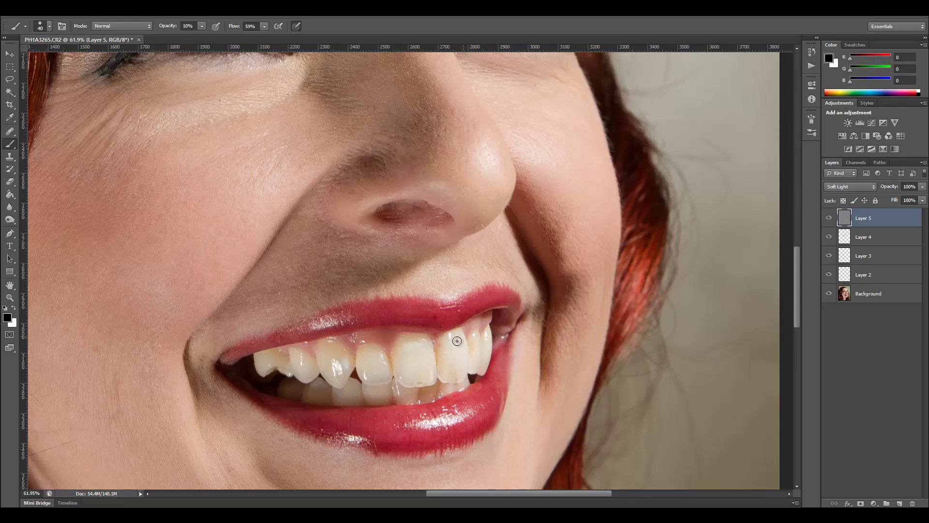
{"action": "scroll", "coordinate": [424, 339], "scroll_direction": "down", "scroll_amount": 4}
{"action": "scroll", "coordinate": [425, 339], "scroll_direction": "down", "scroll_amount": 4}
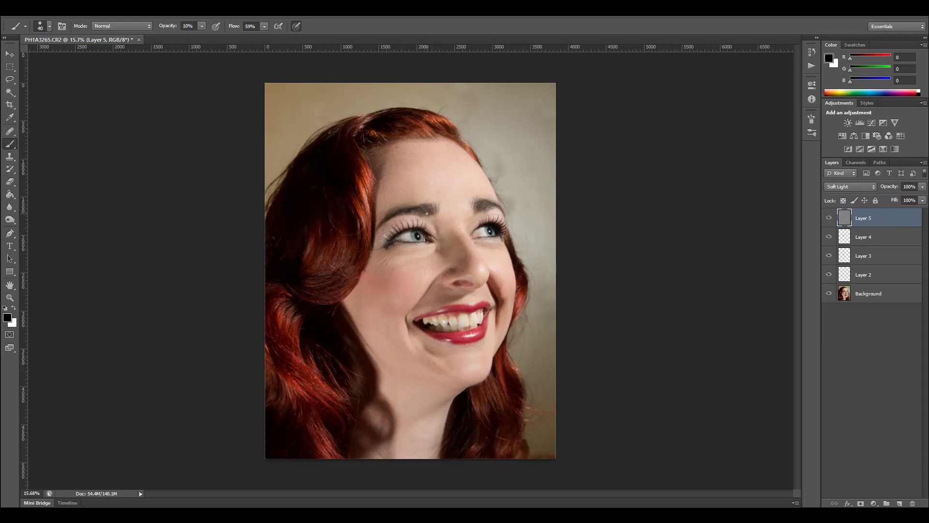
Zoom in on the left eye and set the black brush to 15 px at 20% opacity.
{"action": "scroll", "coordinate": [419, 212], "scroll_direction": "up", "scroll_amount": 5}
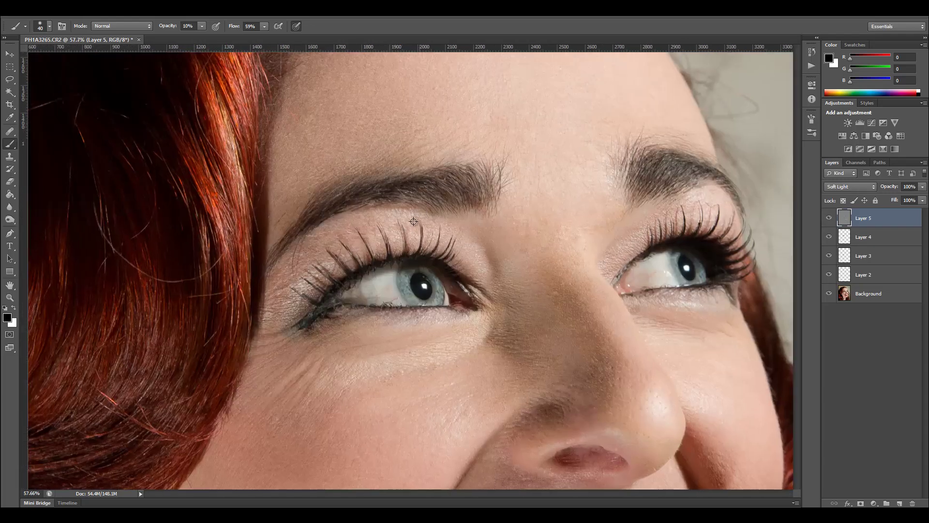
{"action": "scroll", "coordinate": [346, 320], "scroll_direction": "up", "scroll_amount": 5}
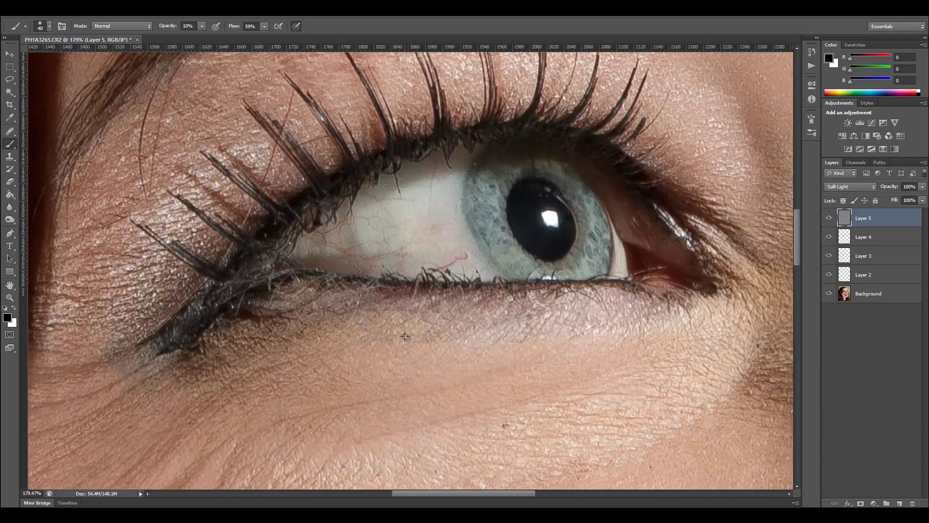
{"action": "key", "text": "bracketleft"}
{"action": "key", "text": "bracketleft"}
{"action": "key", "text": "bracketleft"}
{"action": "key", "text": "bracketleft"}
{"action": "key", "text": "bracketleft"}
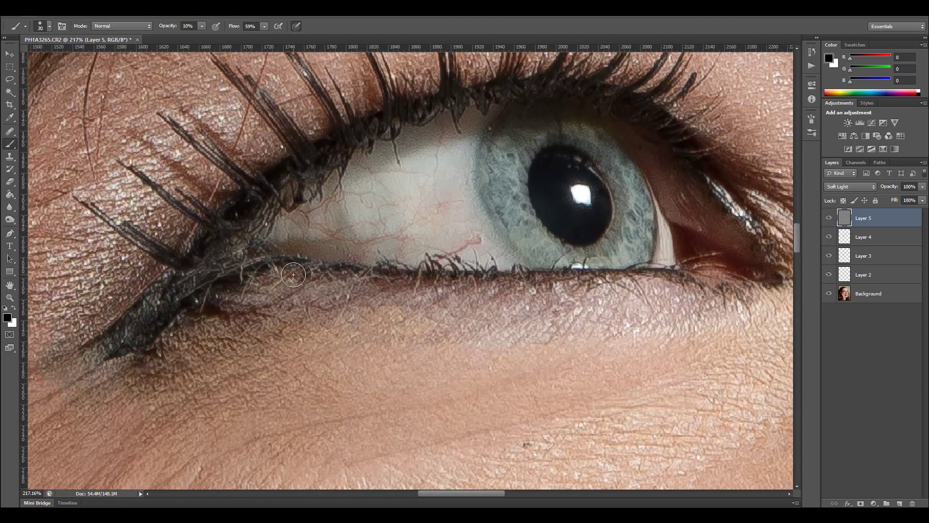
{"action": "key", "text": "2"}
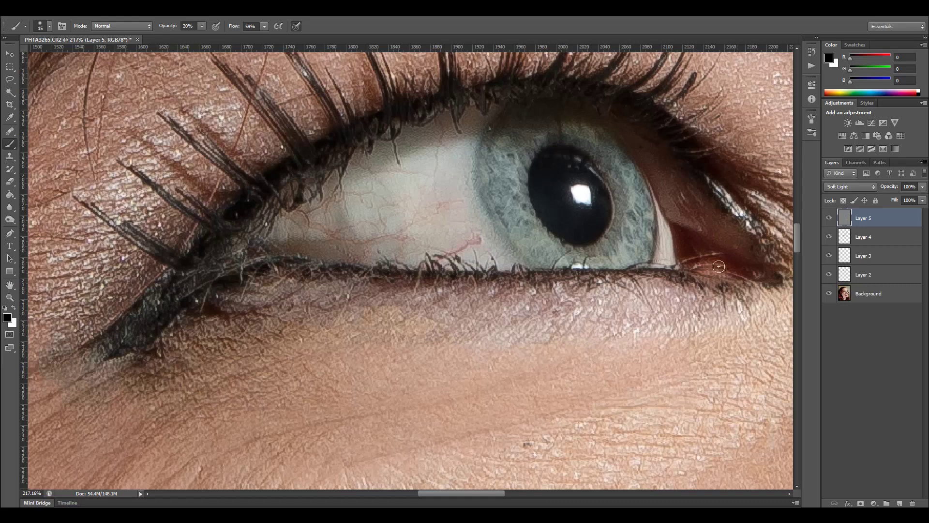
{"action": "scroll", "coordinate": [573, 181], "scroll_direction": "up", "scroll_amount": 5}
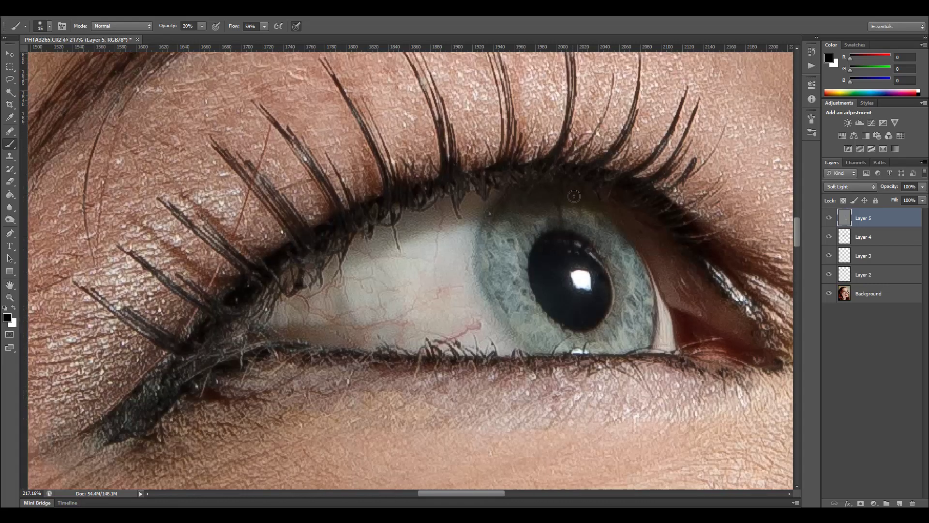
{"action": "scroll", "coordinate": [575, 196], "scroll_direction": "up", "scroll_amount": 1}
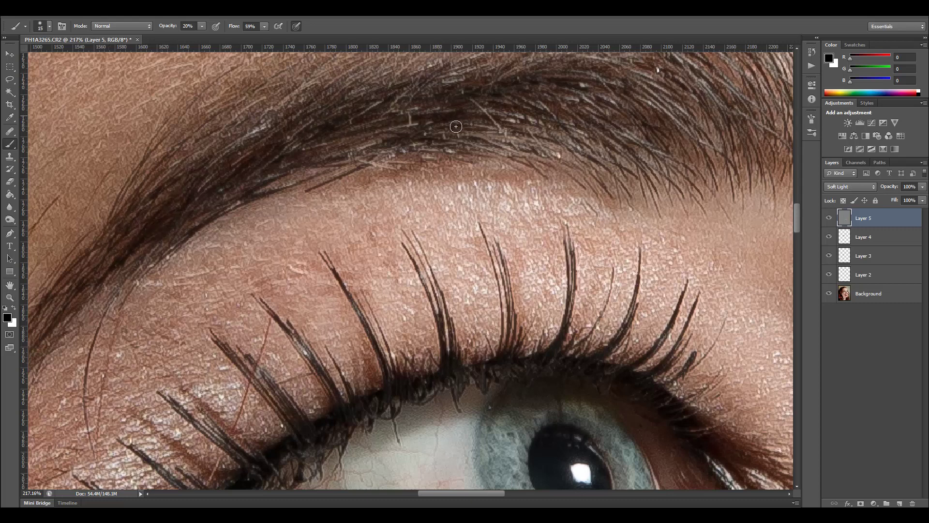
Darken the hairs of both eyebrows with black strokes at 20% opacity.
{"action": "scroll", "coordinate": [706, 176], "scroll_direction": "up", "scroll_amount": 1}
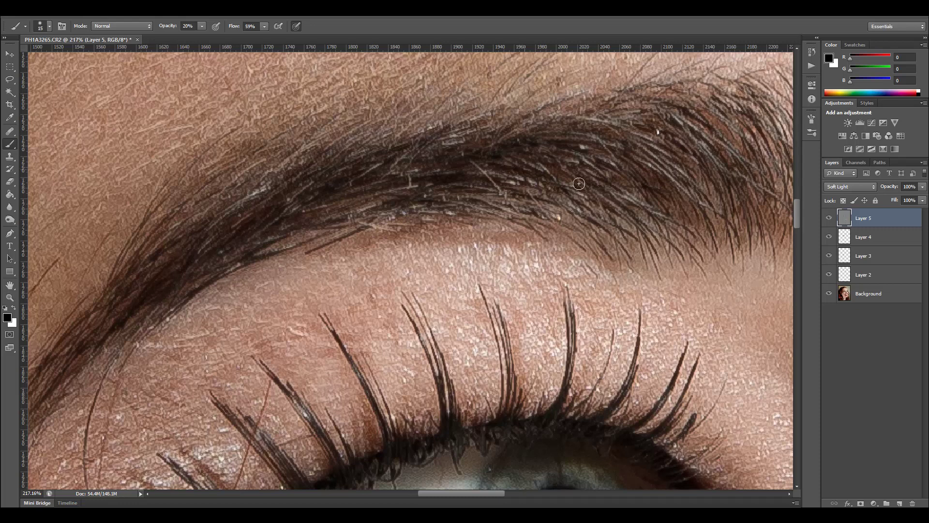
{"action": "left_click_drag", "start_coordinate": [597, 182], "coordinate": [398, 197]}
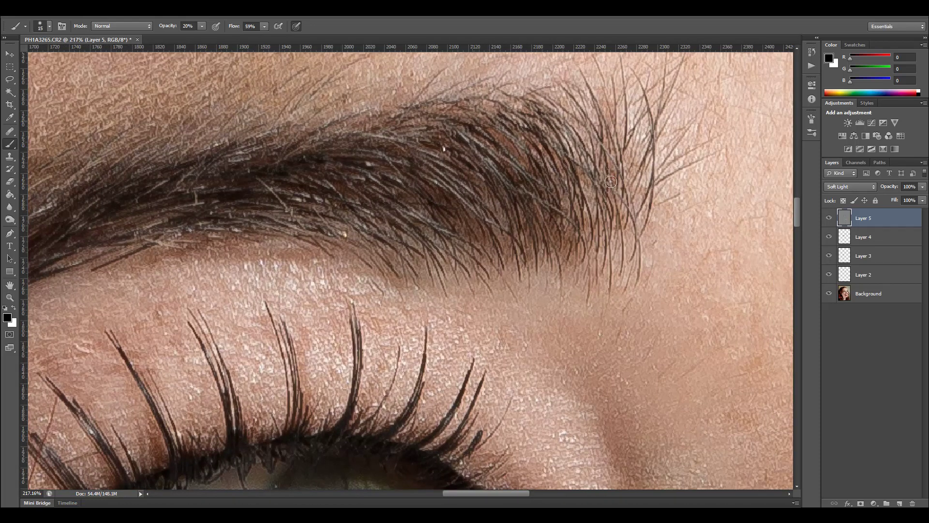
{"action": "left_click", "coordinate": [574, 238]}
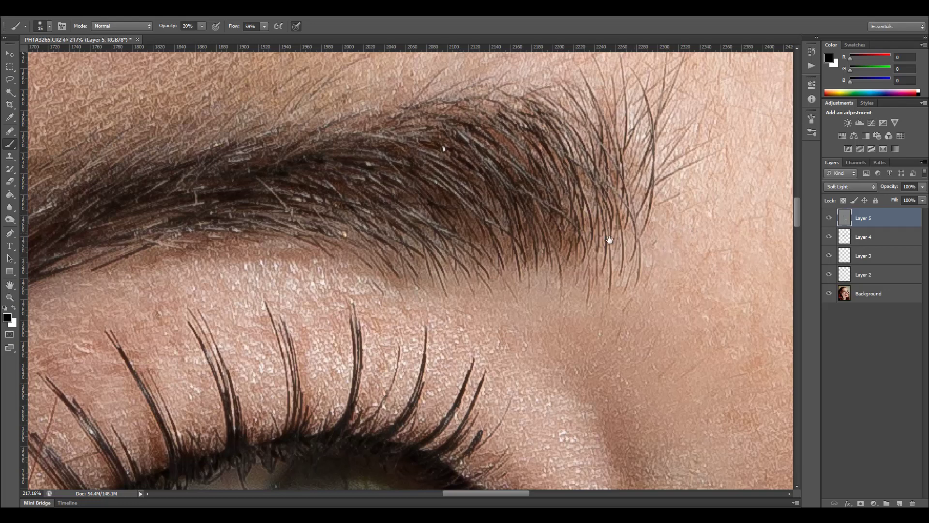
{"action": "left_click_drag", "start_coordinate": [609, 240], "coordinate": [332, 253]}
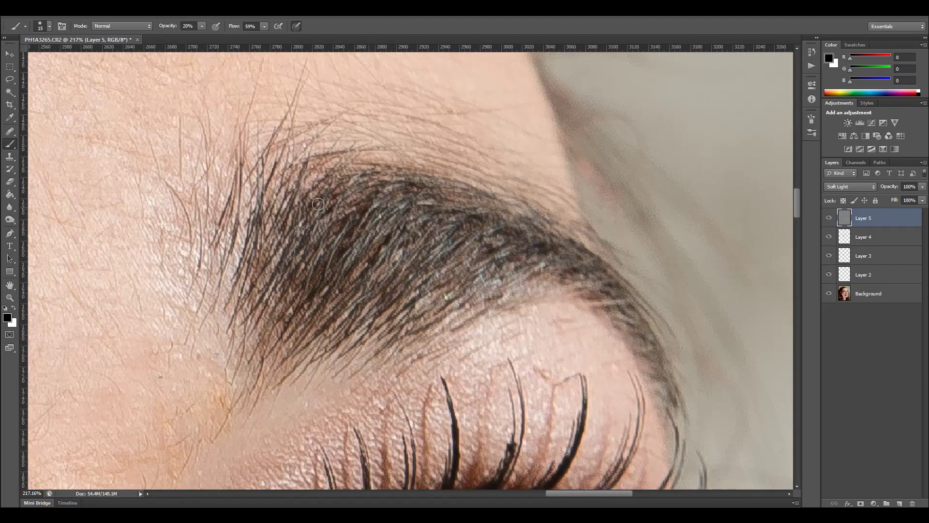
{"action": "mouse_move", "coordinate": [318, 204]}
{"action": "left_mouse_down"}
{"action": "mouse_move", "coordinate": [424, 223]}
{"action": "mouse_move", "coordinate": [405, 277]}
{"action": "mouse_move", "coordinate": [437, 286]}
{"action": "mouse_move", "coordinate": [480, 274]}
{"action": "mouse_move", "coordinate": [455, 261]}
{"action": "mouse_move", "coordinate": [502, 244]}
{"action": "mouse_move", "coordinate": [481, 238]}
{"action": "mouse_move", "coordinate": [582, 265]}
{"action": "mouse_move", "coordinate": [492, 222]}
{"action": "mouse_move", "coordinate": [568, 264]}
{"action": "mouse_move", "coordinate": [396, 282]}
{"action": "left_mouse_up"}
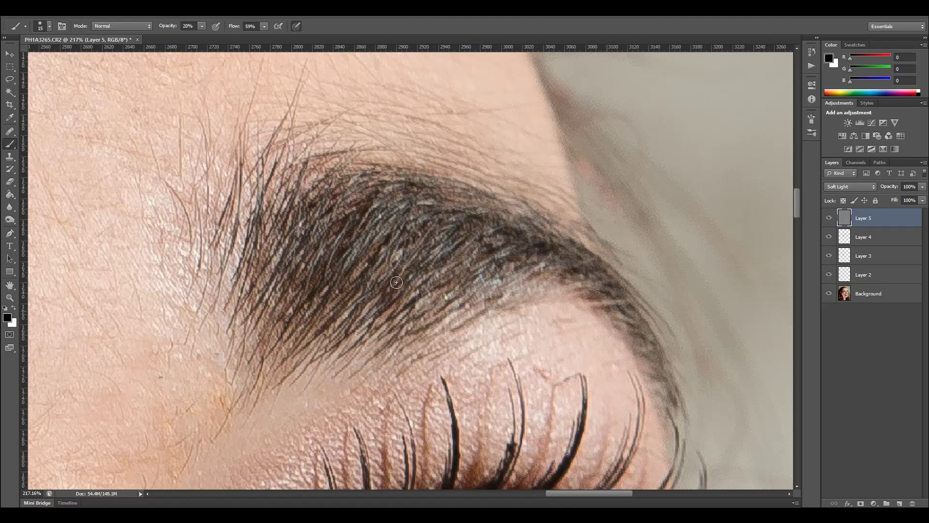
{"action": "scroll", "coordinate": [338, 283], "scroll_direction": "down", "scroll_amount": 5}
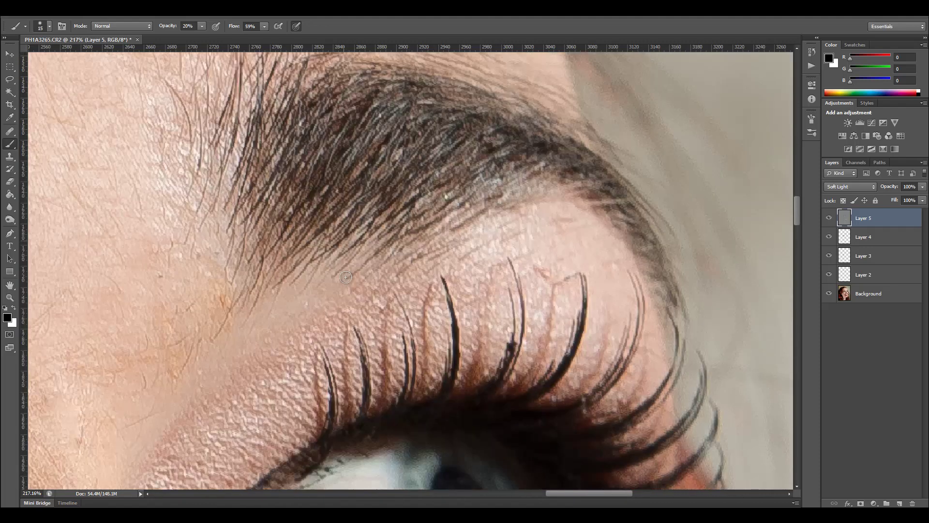
{"action": "scroll", "coordinate": [345, 277], "scroll_direction": "down", "scroll_amount": 10}
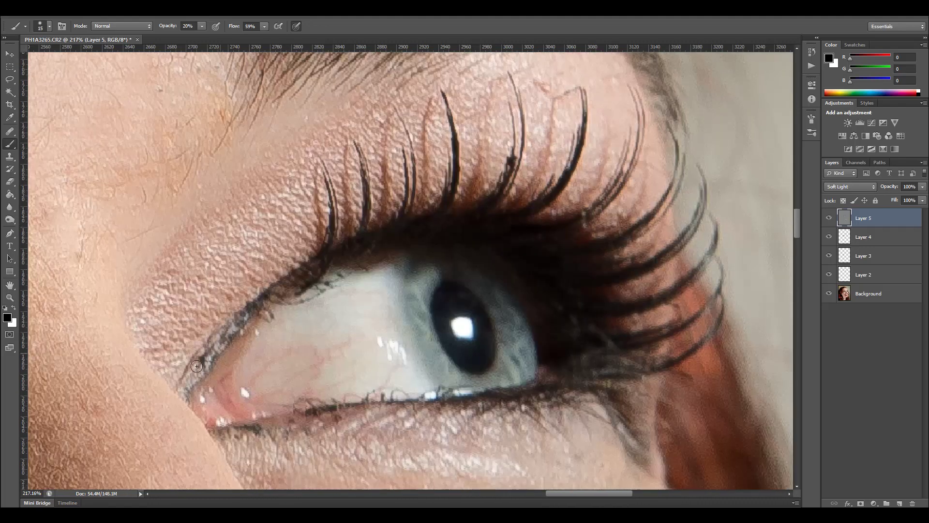
Darken the lower lash line from the inner to the outer corner with black at 20% opacity.
{"action": "mouse_move", "coordinate": [197, 365]}
{"action": "left_mouse_down"}
{"action": "mouse_move", "coordinate": [240, 311]}
{"action": "mouse_move", "coordinate": [198, 364]}
{"action": "left_mouse_up"}
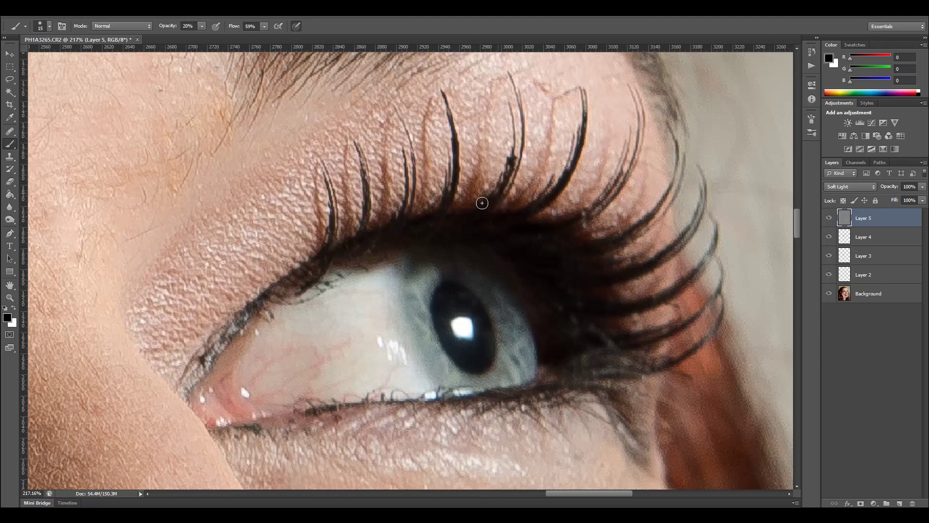
{"action": "mouse_move", "coordinate": [320, 422]}
{"action": "left_mouse_down"}
{"action": "mouse_move", "coordinate": [250, 428]}
{"action": "mouse_move", "coordinate": [308, 413]}
{"action": "mouse_move", "coordinate": [275, 424]}
{"action": "mouse_move", "coordinate": [371, 412]}
{"action": "mouse_move", "coordinate": [295, 415]}
{"action": "mouse_move", "coordinate": [429, 415]}
{"action": "mouse_move", "coordinate": [397, 413]}
{"action": "mouse_move", "coordinate": [593, 378]}
{"action": "mouse_move", "coordinate": [492, 407]}
{"action": "mouse_move", "coordinate": [232, 433]}
{"action": "mouse_move", "coordinate": [309, 415]}
{"action": "mouse_move", "coordinate": [229, 433]}
{"action": "mouse_move", "coordinate": [309, 414]}
{"action": "mouse_move", "coordinate": [261, 428]}
{"action": "mouse_move", "coordinate": [397, 413]}
{"action": "mouse_move", "coordinate": [297, 414]}
{"action": "mouse_move", "coordinate": [421, 401]}
{"action": "mouse_move", "coordinate": [346, 414]}
{"action": "mouse_move", "coordinate": [477, 407]}
{"action": "mouse_move", "coordinate": [364, 408]}
{"action": "mouse_move", "coordinate": [438, 412]}
{"action": "left_mouse_up"}
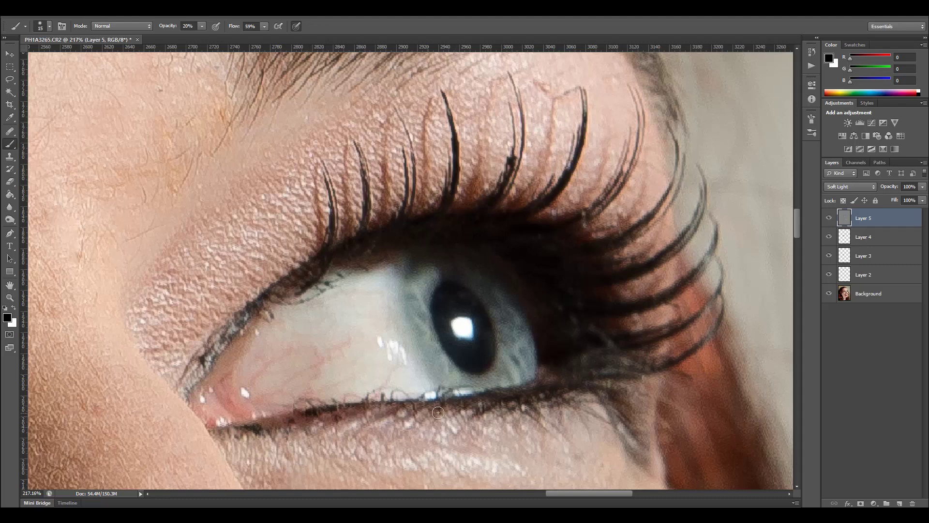
{"action": "mouse_move", "coordinate": [351, 412]}
{"action": "left_mouse_down"}
{"action": "mouse_move", "coordinate": [224, 431]}
{"action": "mouse_move", "coordinate": [602, 384]}
{"action": "mouse_move", "coordinate": [609, 342]}
{"action": "mouse_move", "coordinate": [678, 348]}
{"action": "mouse_move", "coordinate": [532, 213]}
{"action": "mouse_move", "coordinate": [473, 217]}
{"action": "left_mouse_up"}
{"action": "scroll", "coordinate": [469, 226], "scroll_direction": "down", "scroll_amount": 8}
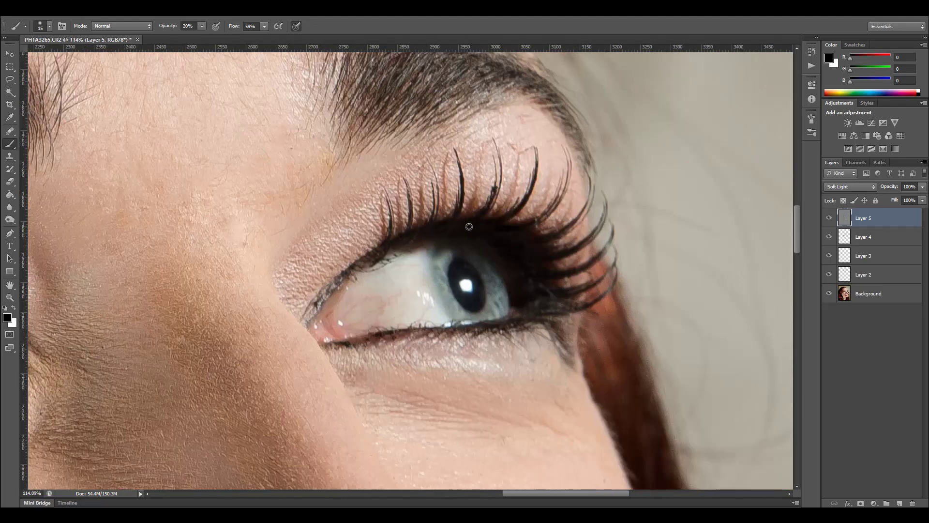
{"action": "scroll", "coordinate": [468, 228], "scroll_direction": "down", "scroll_amount": 2}
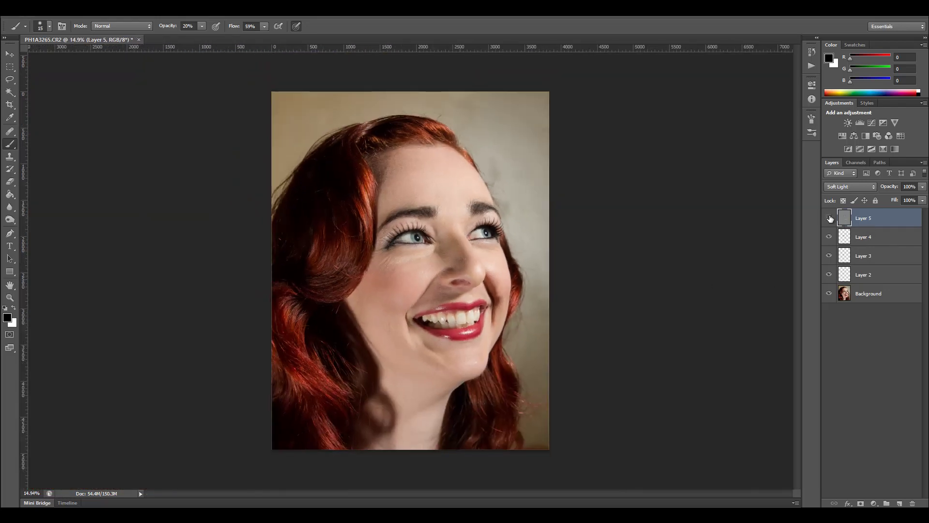
{"action": "left_click", "coordinate": [829, 218]}
{"action": "left_click", "coordinate": [830, 219]}
{"action": "left_click", "coordinate": [829, 218]}
{"action": "left_click", "coordinate": [829, 218]}
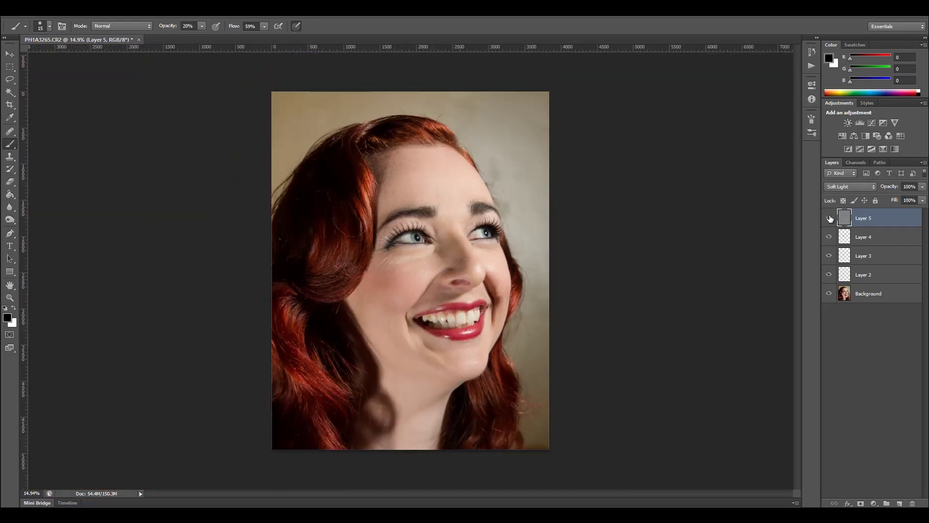